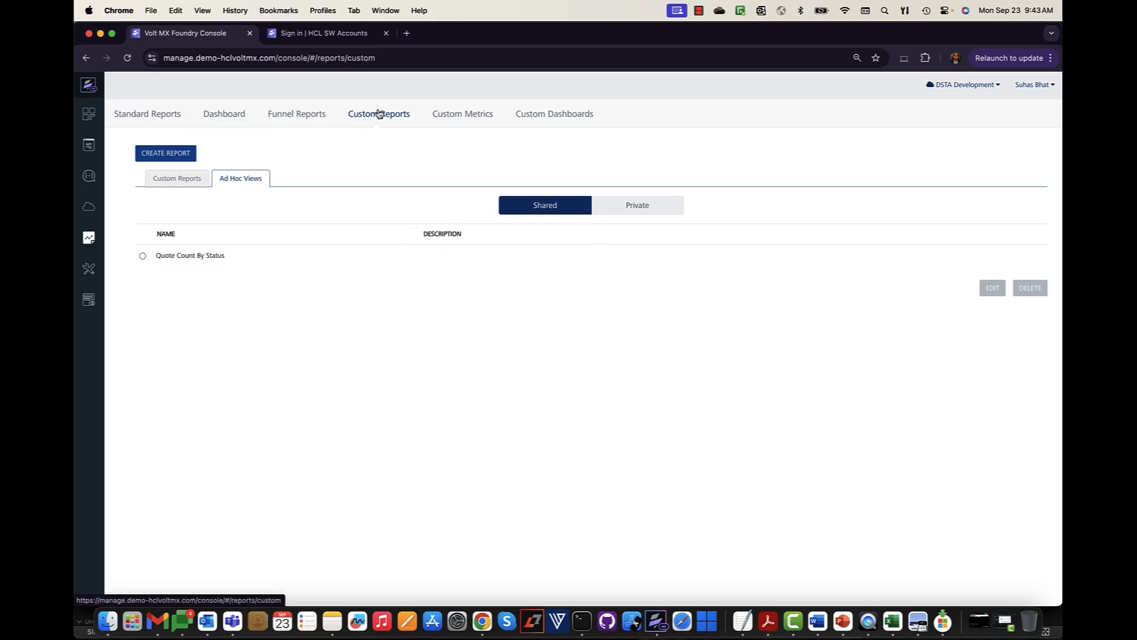
- Start a new ad hoc view with CREATE REPORT under Custom Reports > Ad Hoc Views
click(182, 157)
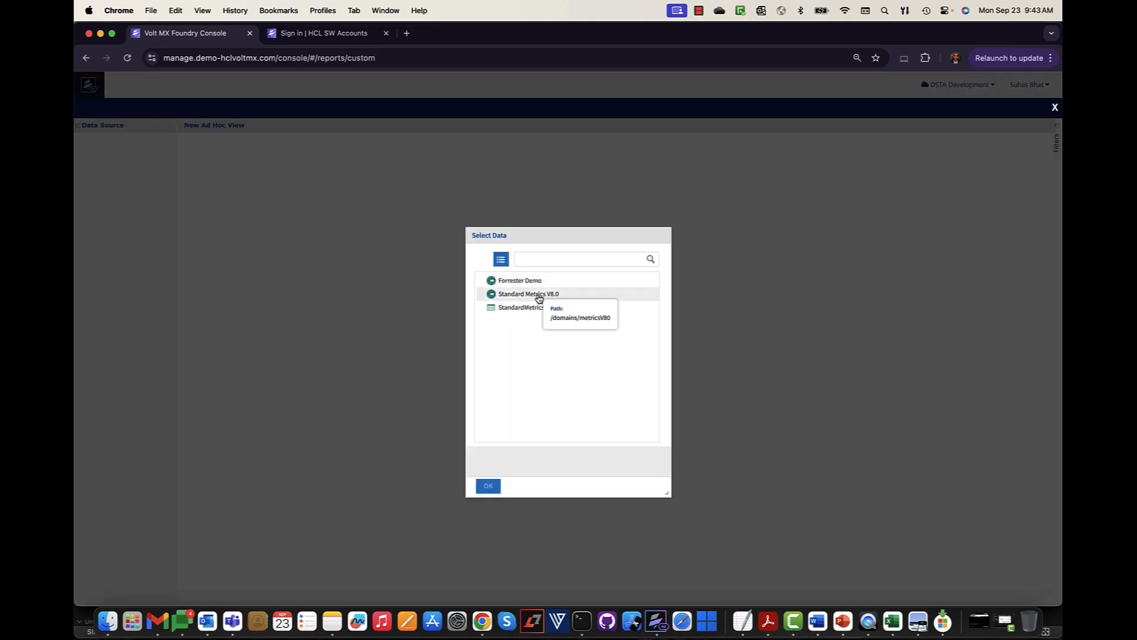
- Choose Standard Metrics V8.0 as the data source and inspect the Sessions fields
click(539, 296)
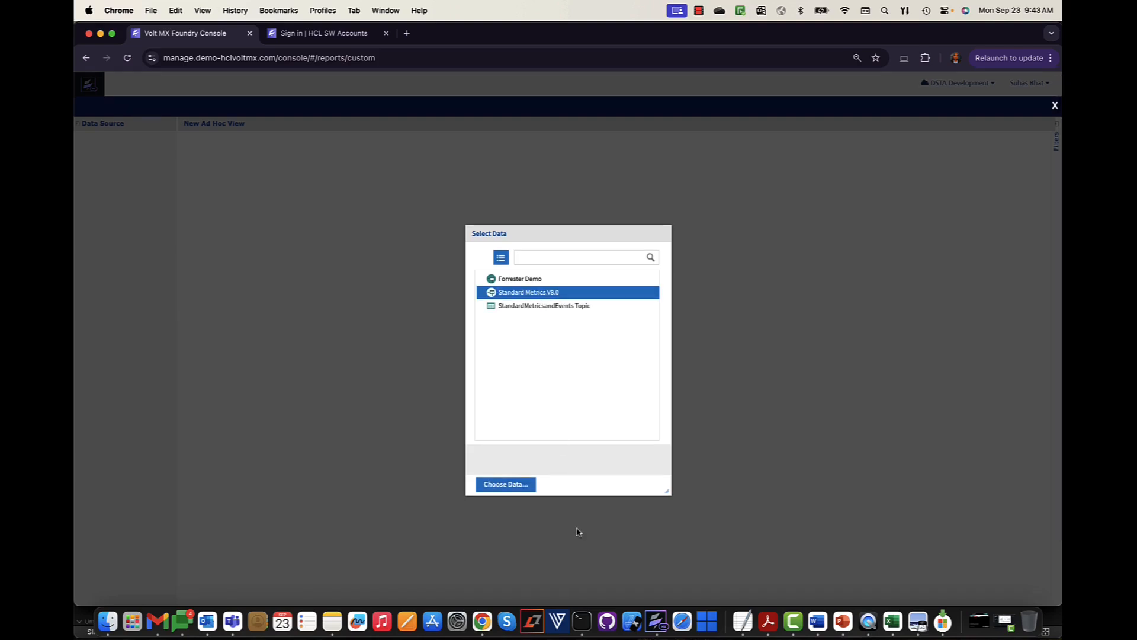
click(520, 485)
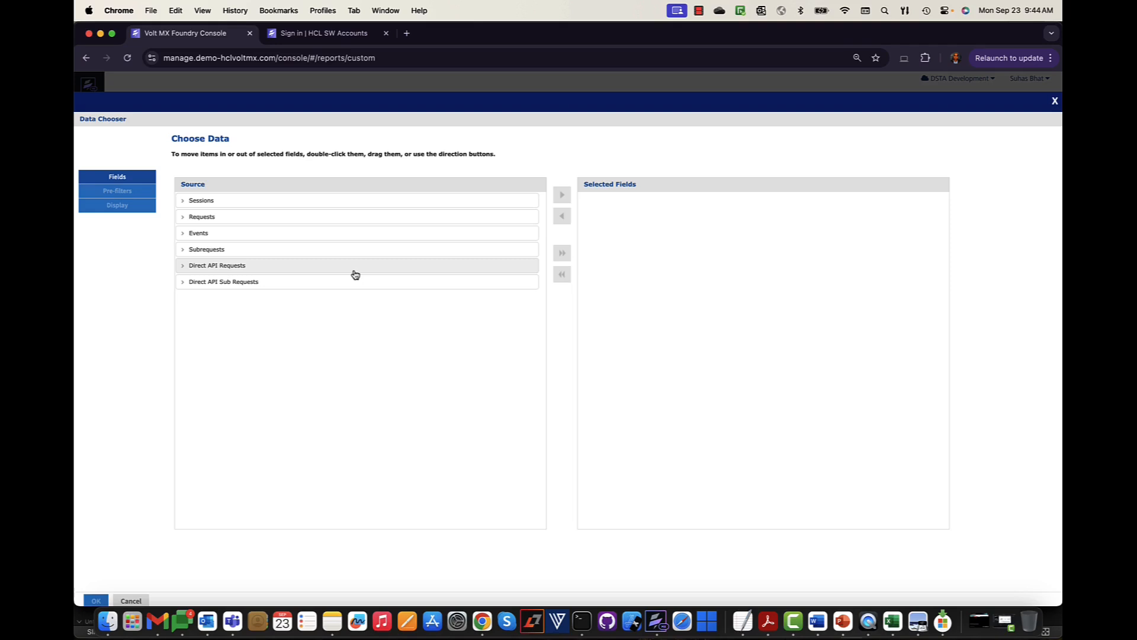
click(184, 203)
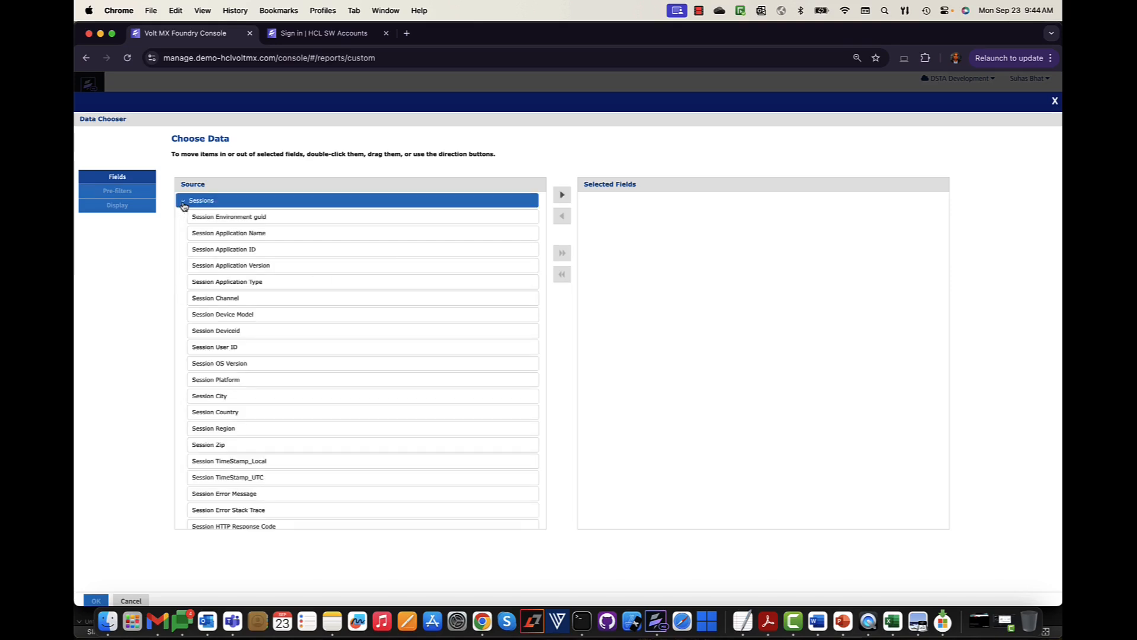
click(183, 203)
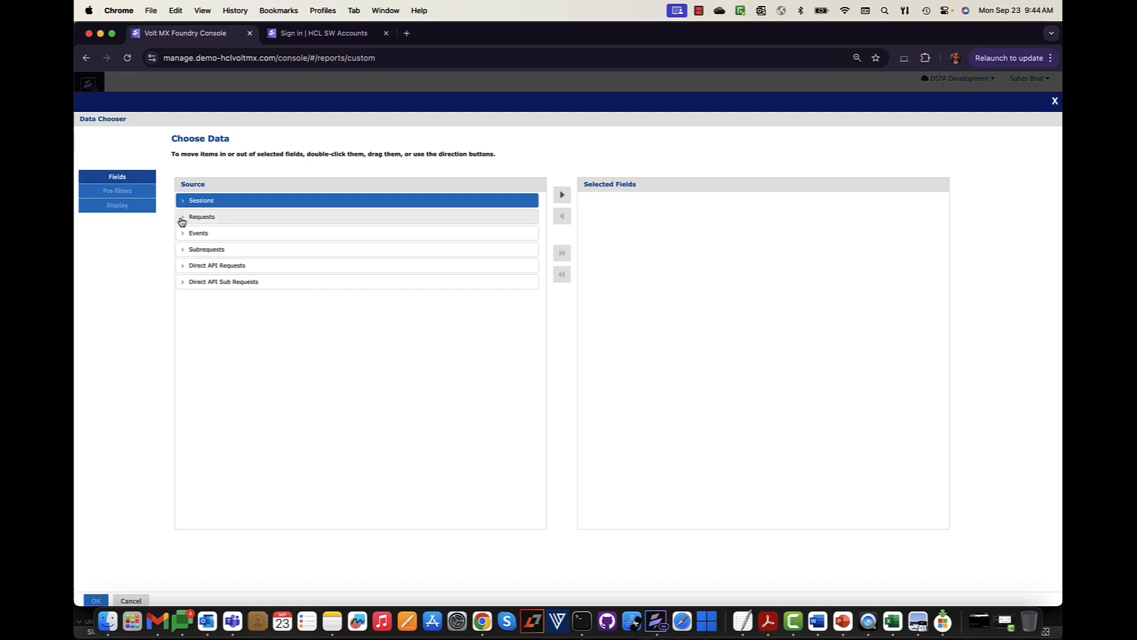
- Browse the fields in the Requests and Events groups
click(184, 218)
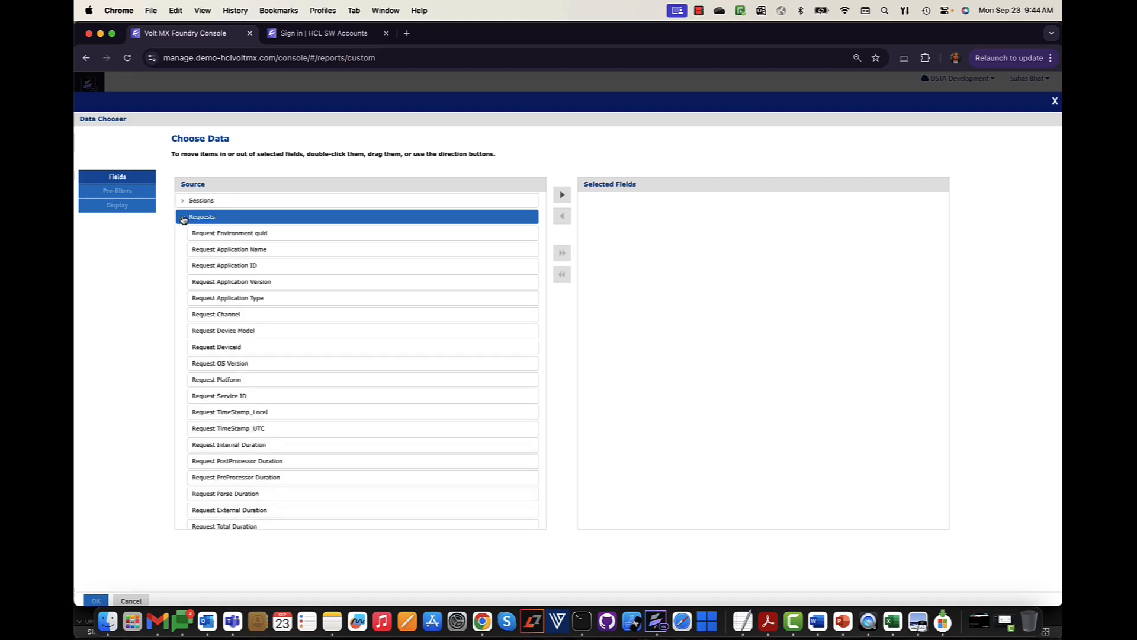
click(184, 219)
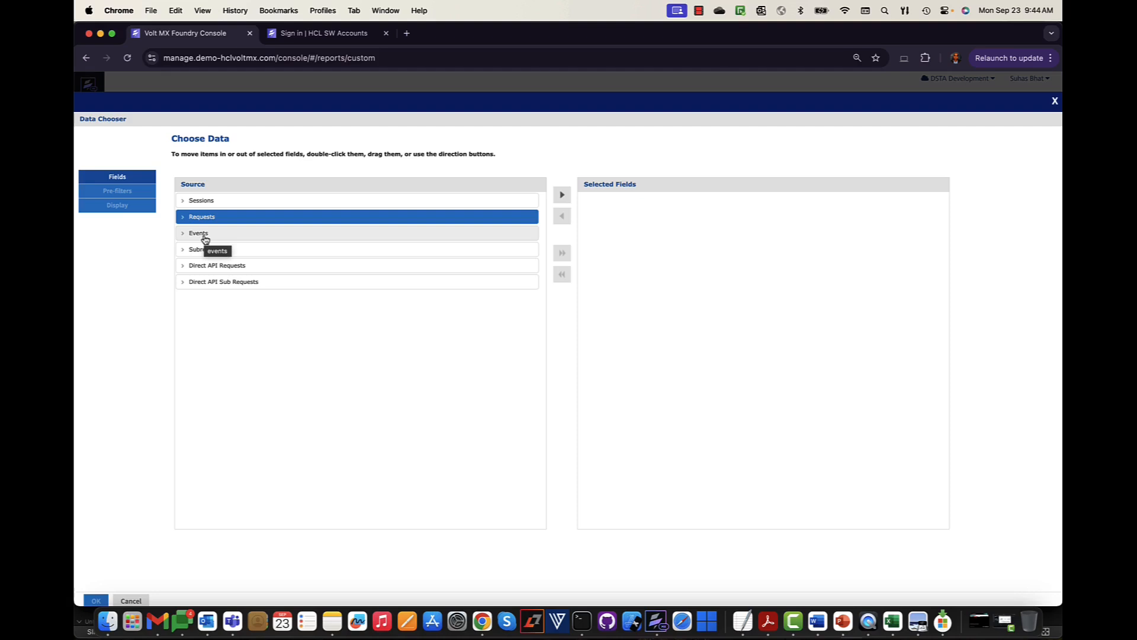
click(203, 236)
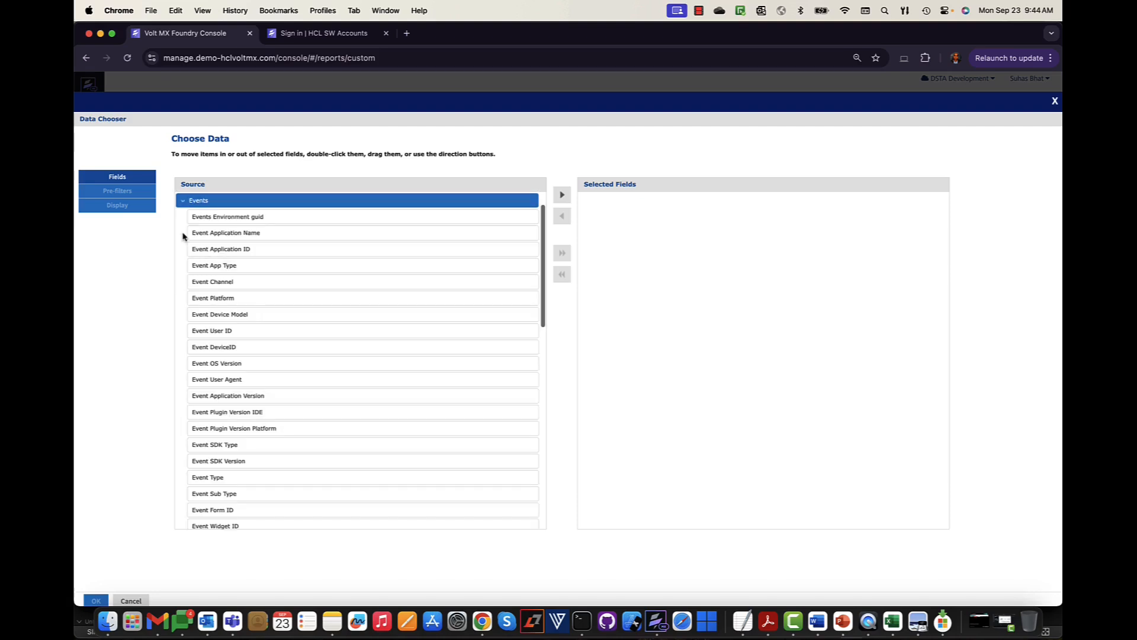
scroll(341, 395, down, 8)
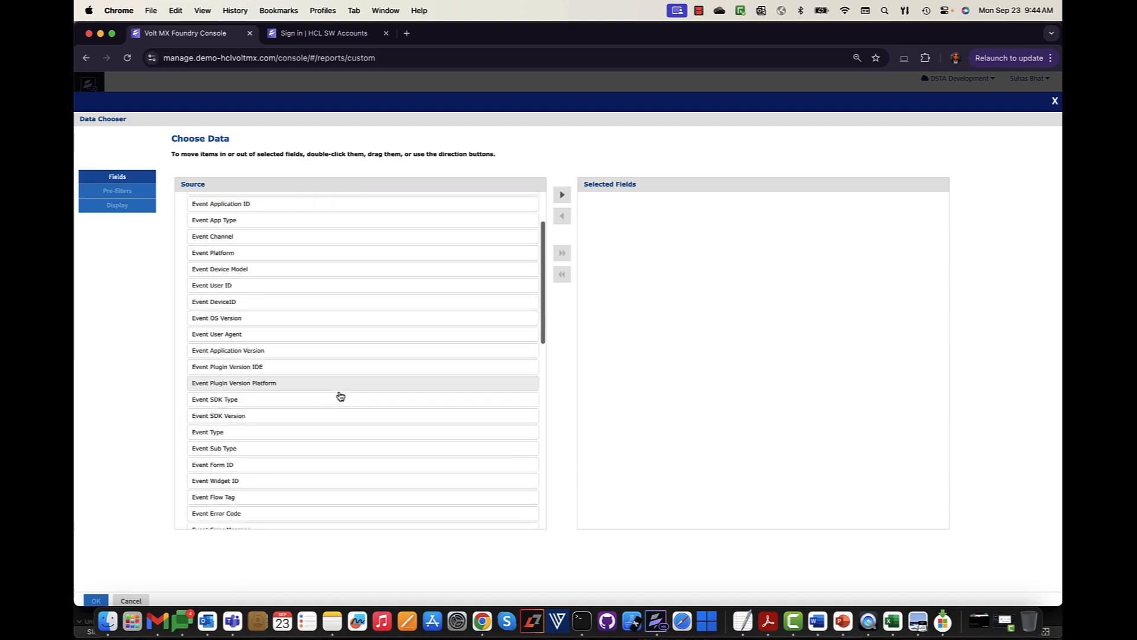
scroll(340, 396, down, 12)
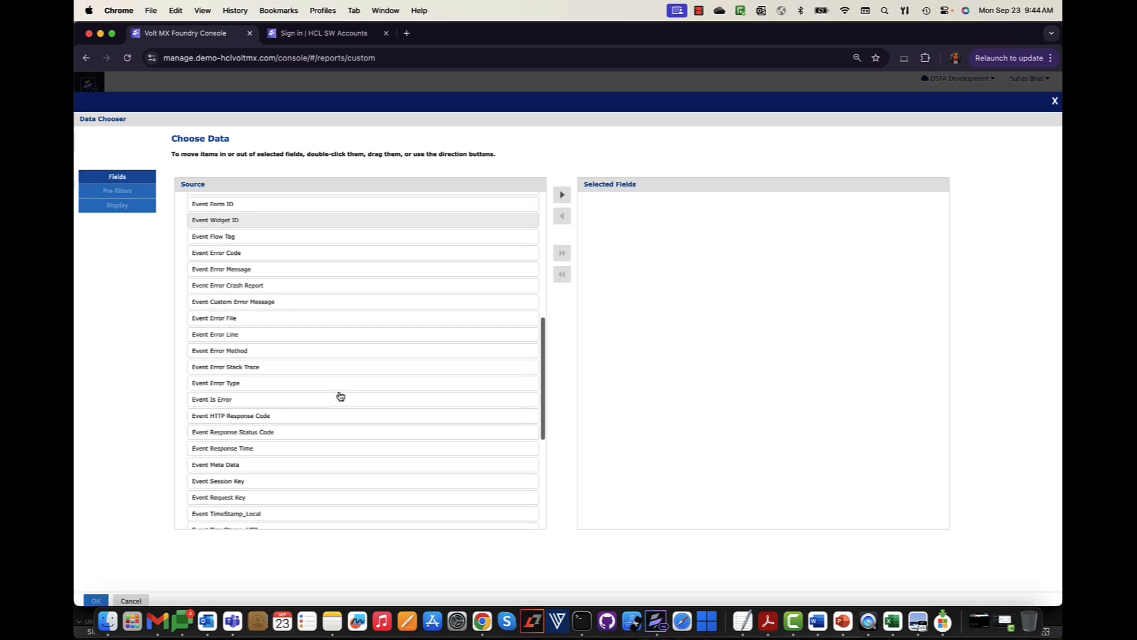
scroll(341, 394, down, 1)
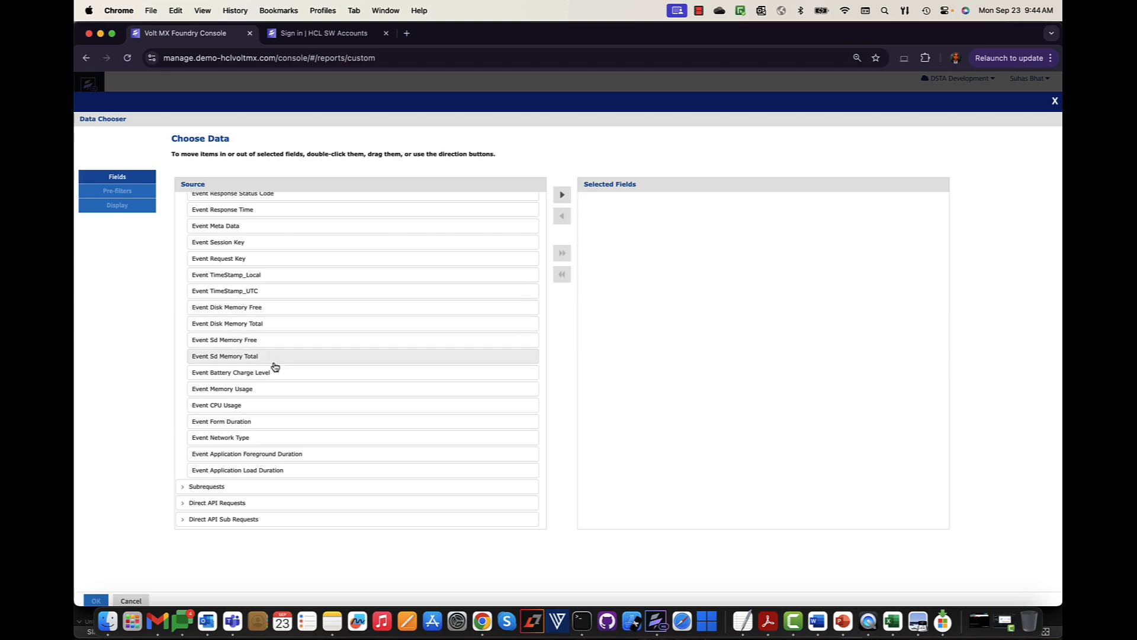
scroll(293, 337, up, 7)
scroll(292, 337, up, 15)
- Add the Sessions group to Selected Fields and confirm to open the ad hoc view
click(183, 234)
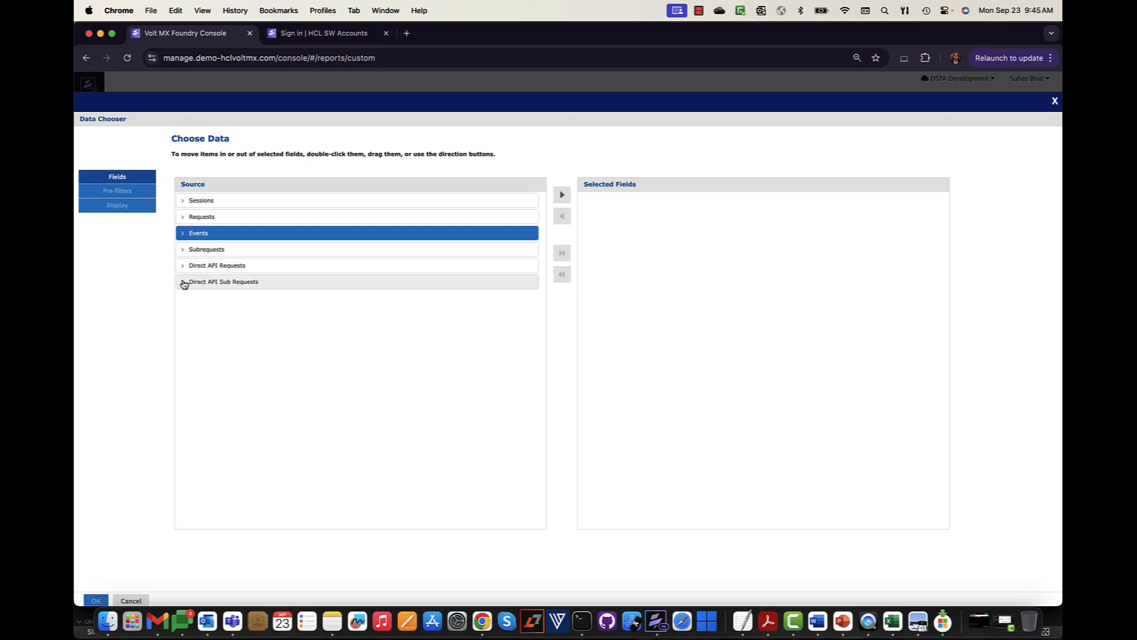
click(182, 267)
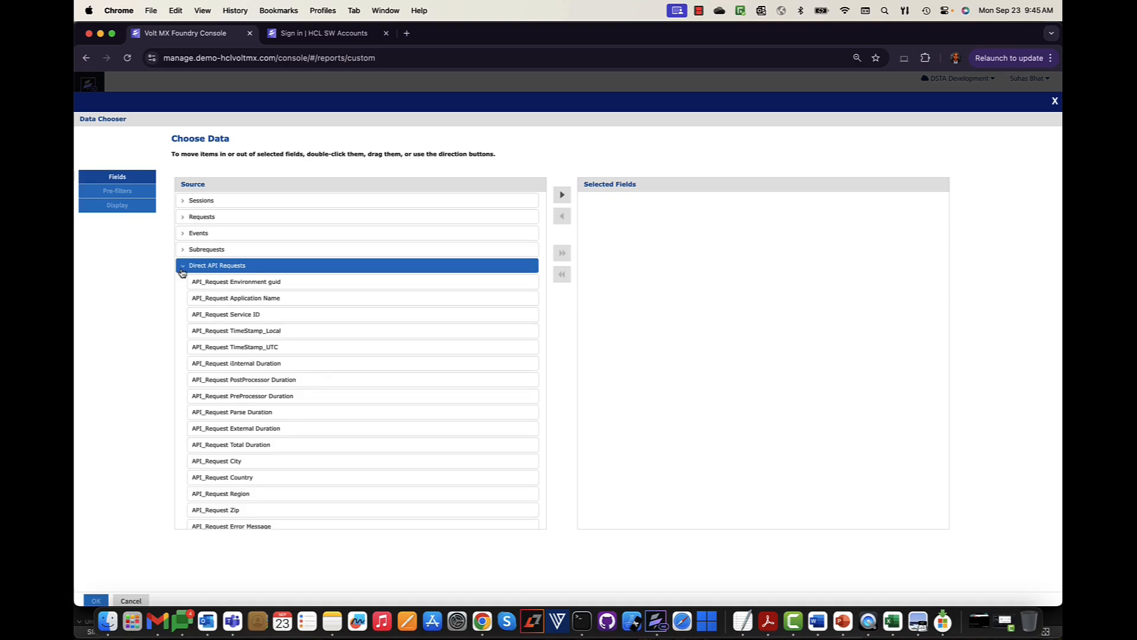
click(183, 268)
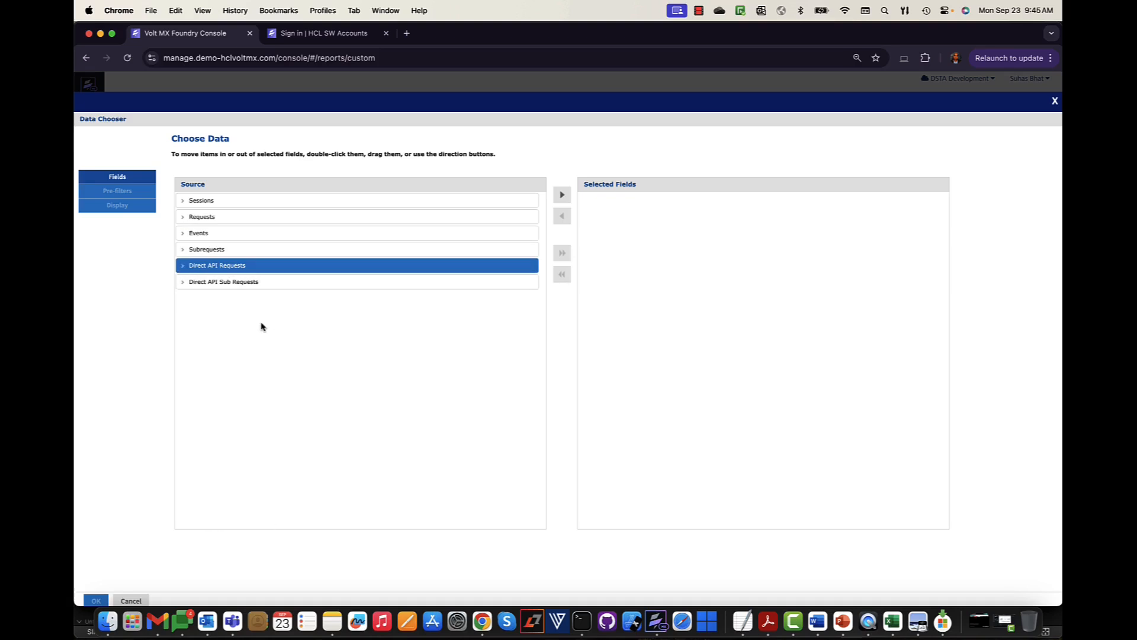
click(210, 202)
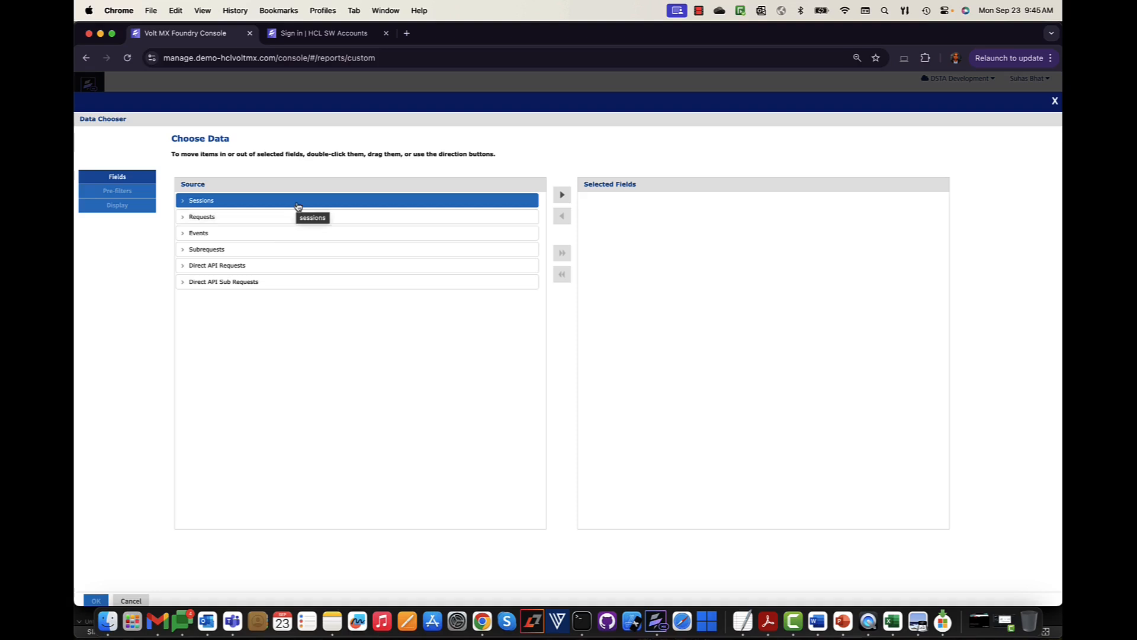
click(563, 197)
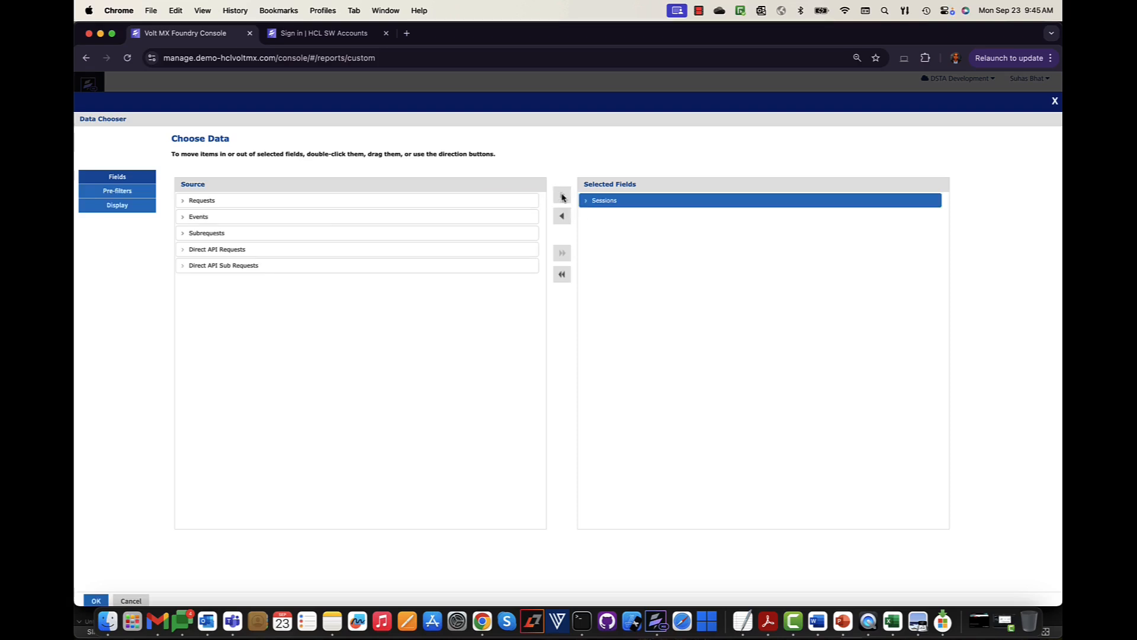
click(97, 600)
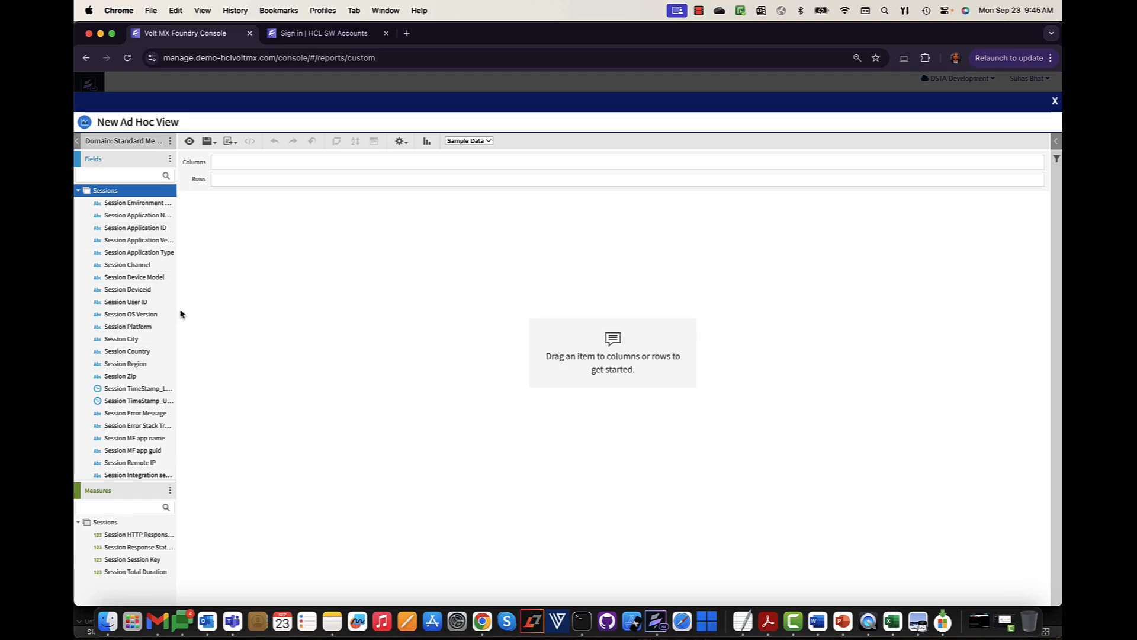
- Widen the Fields panel to show full Session field names and open the Measures menu
scroll(179, 308, up, 1)
drag(178, 309, 216, 307)
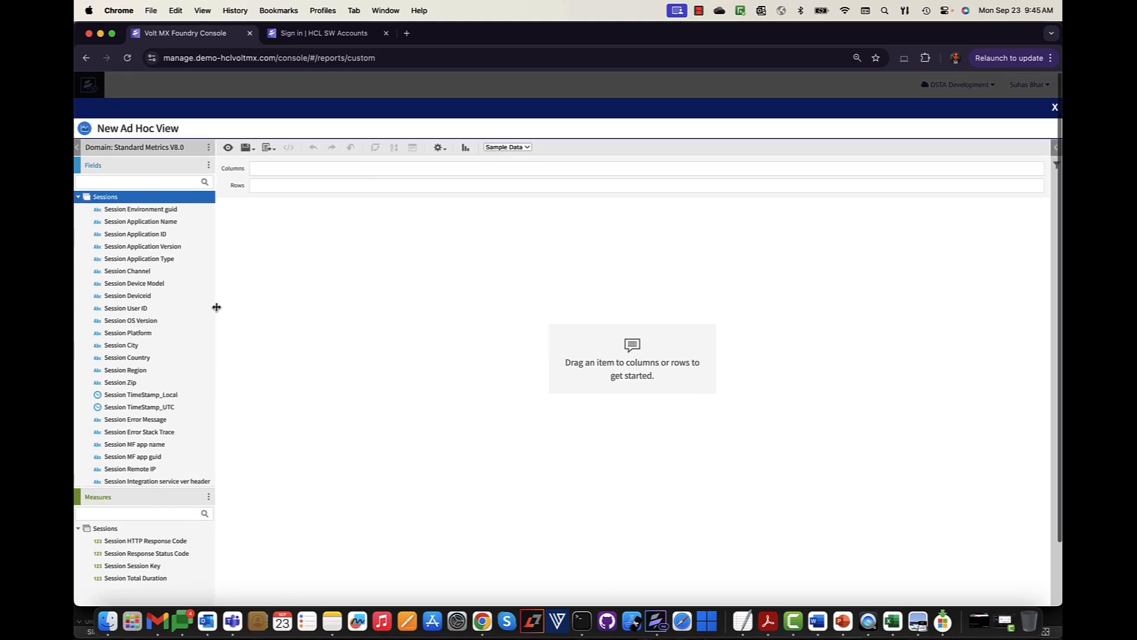
scroll(214, 308, down, 5)
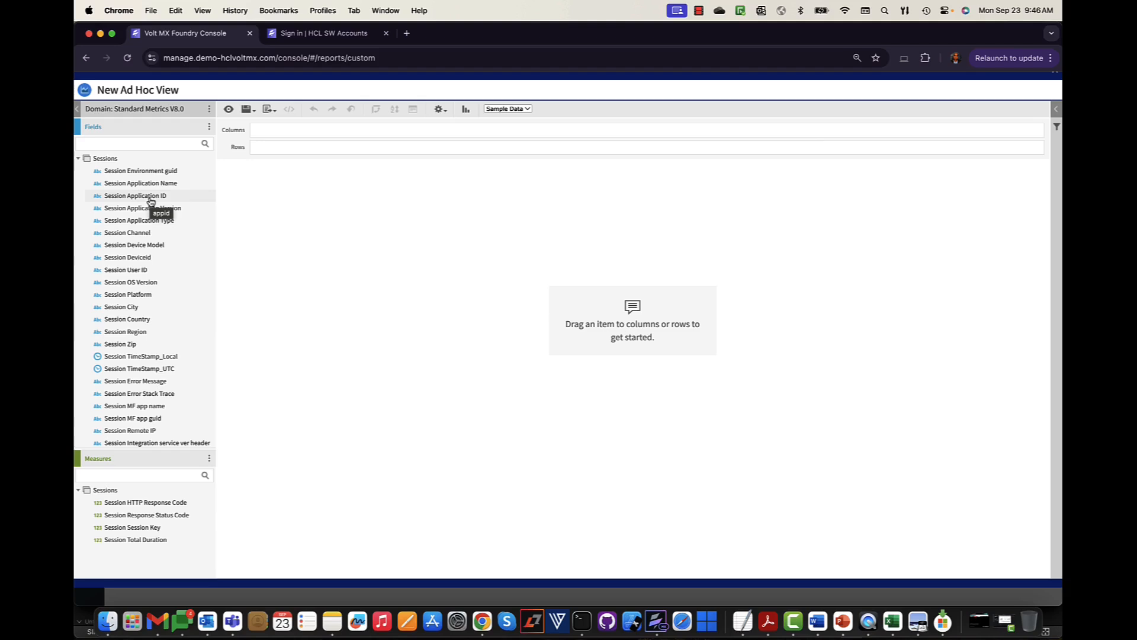
scroll(145, 361, down, 3)
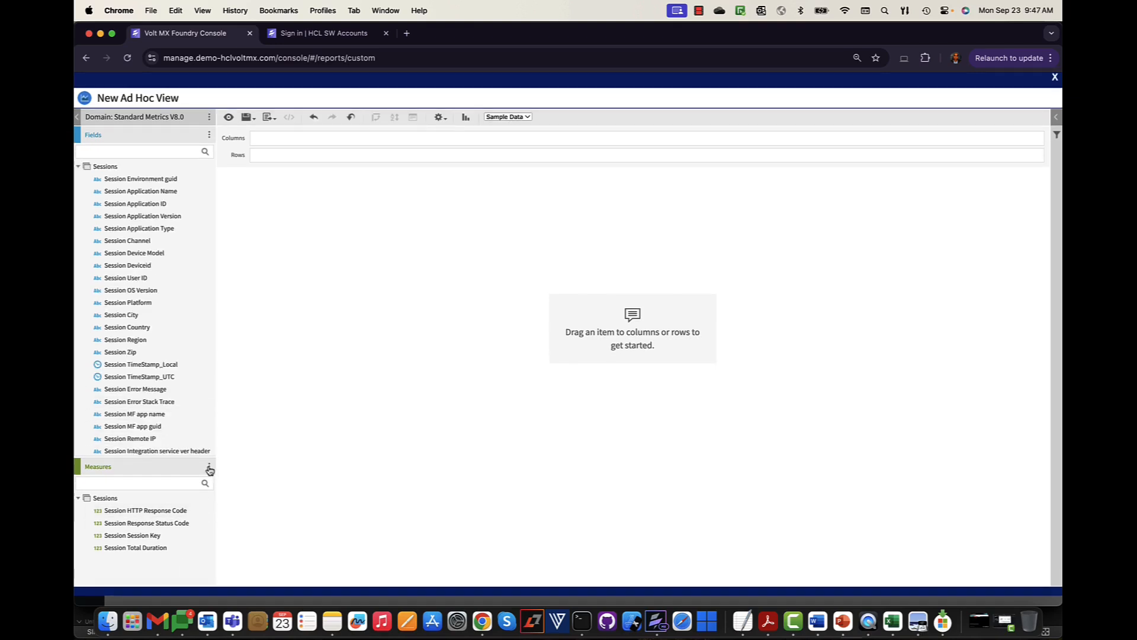
click(209, 468)
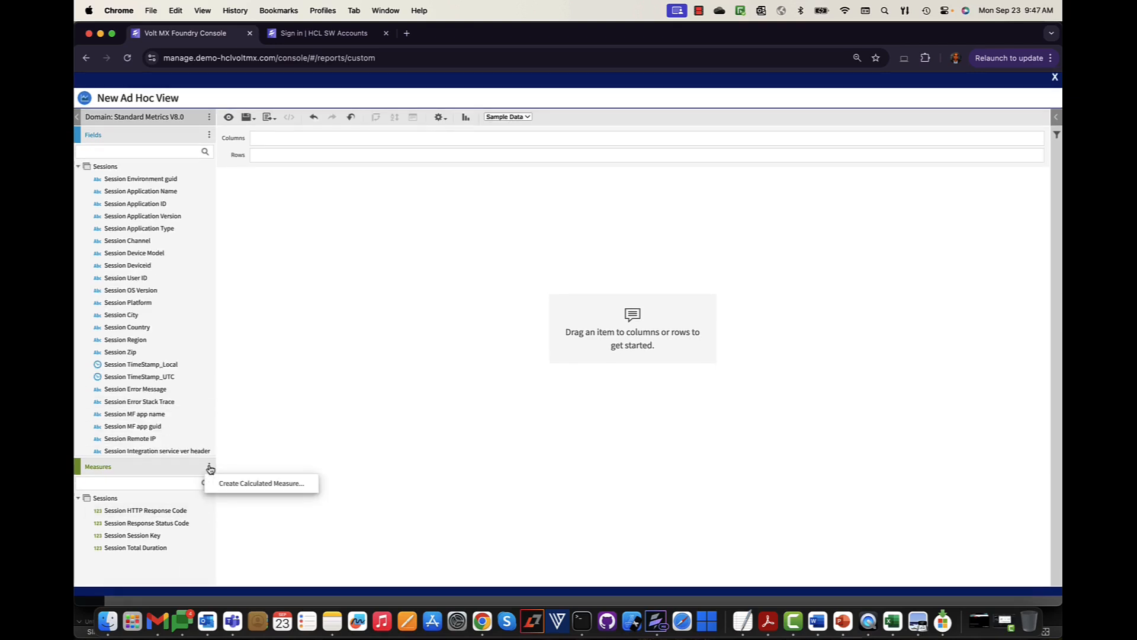
- Open Create Calculated Measure and browse the available fields and functions
click(231, 487)
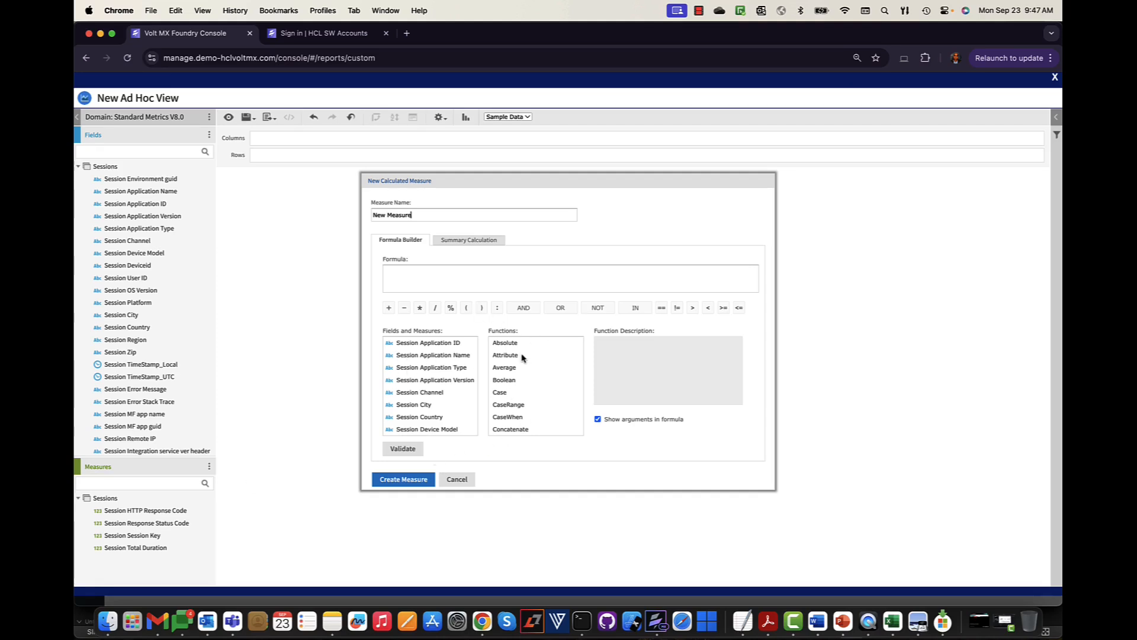
scroll(513, 368, down, 1)
scroll(513, 368, down, 1)
scroll(510, 383, down, 5)
scroll(524, 414, up, 5)
scroll(429, 418, down, 3)
scroll(428, 417, down, 5)
scroll(429, 418, down, 5)
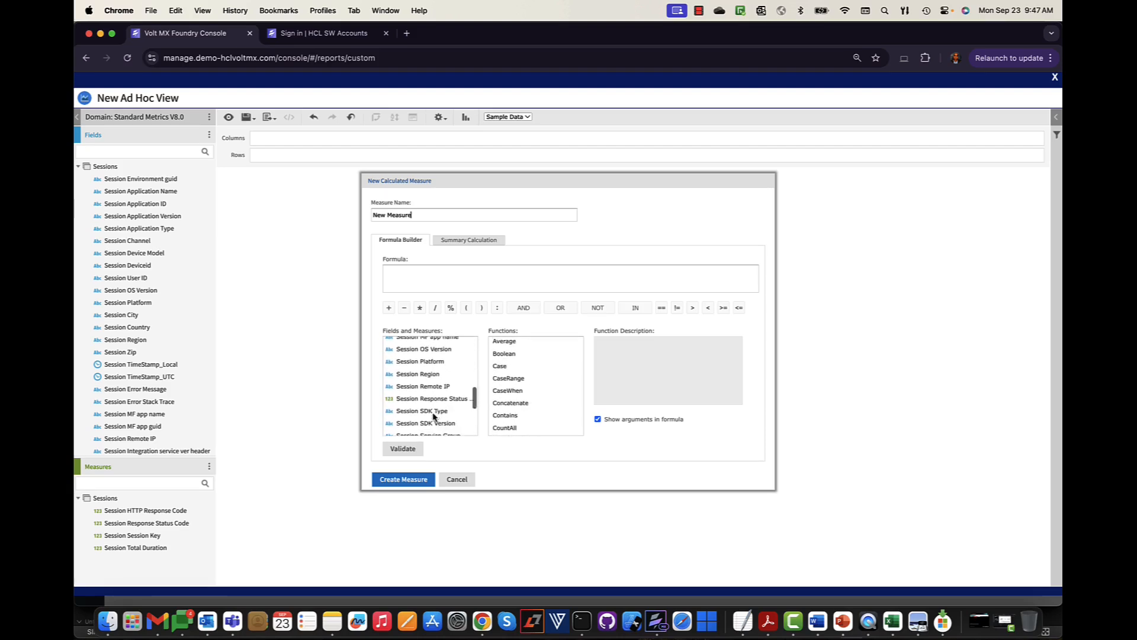
scroll(431, 395, up, 5)
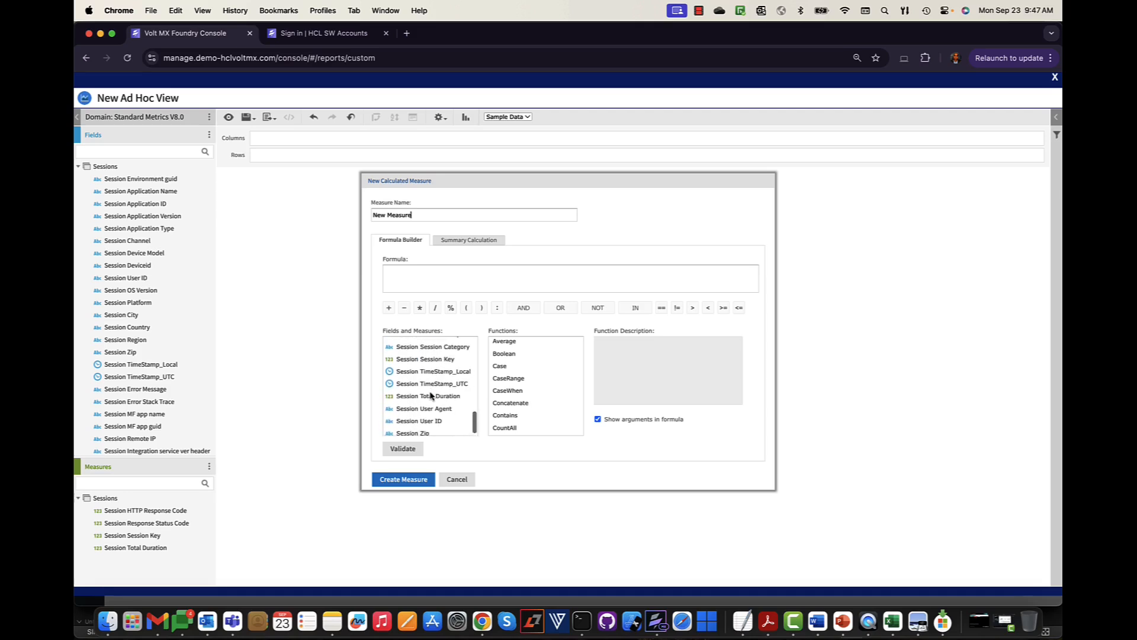
scroll(431, 395, up, 10)
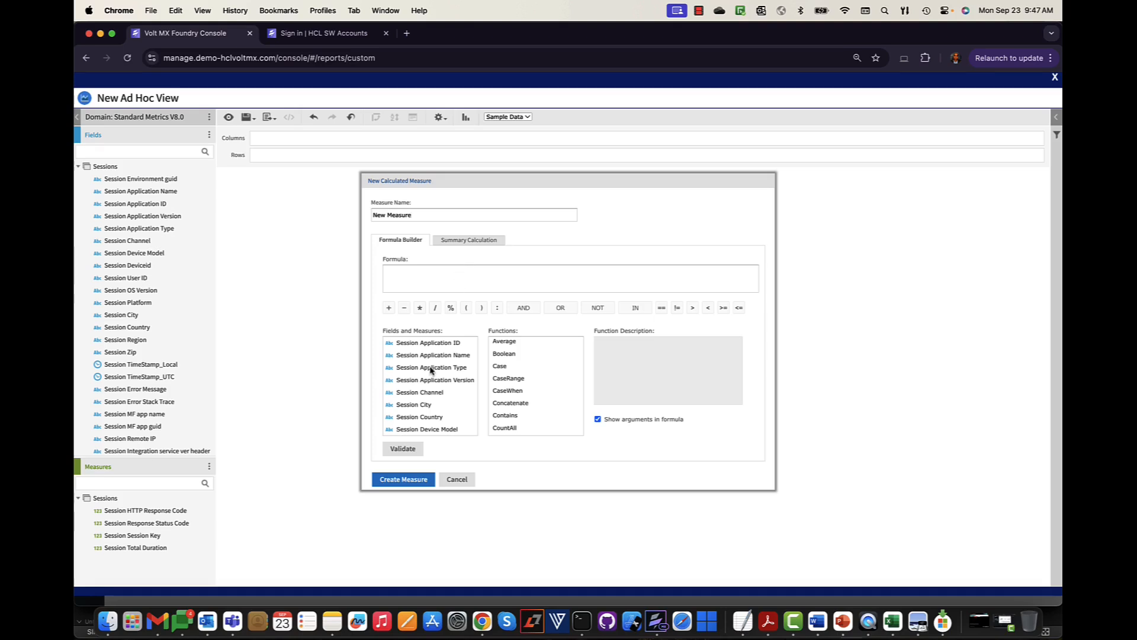
- Build the formula CountDistinct(Session Country) and create the CountryCount measure
click(436, 414)
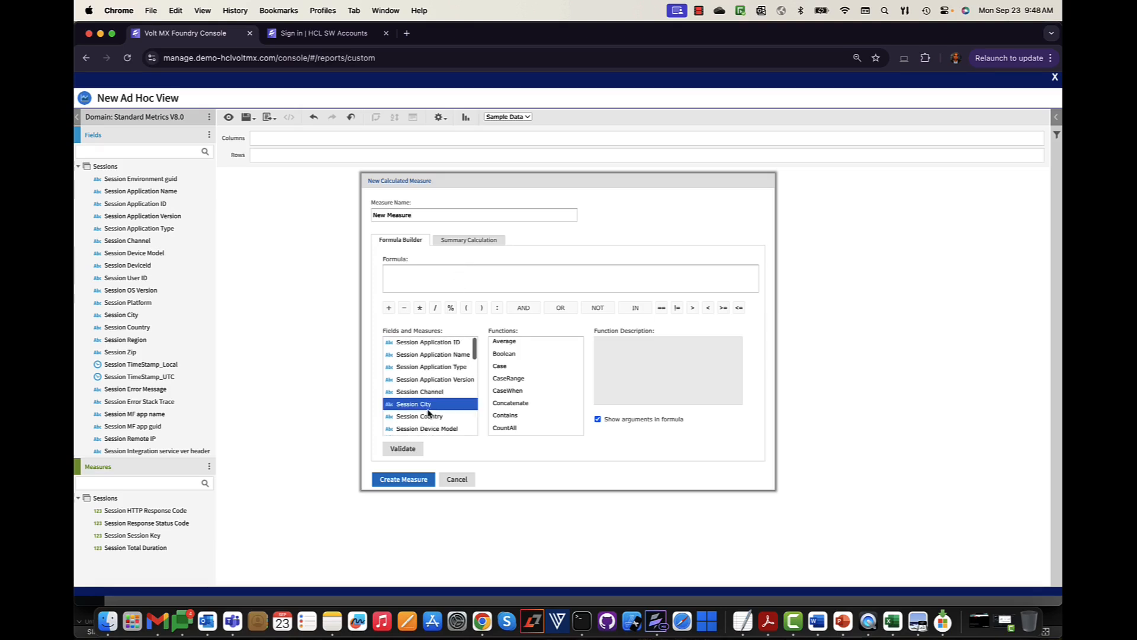
scroll(501, 412, down, 2)
click(510, 409)
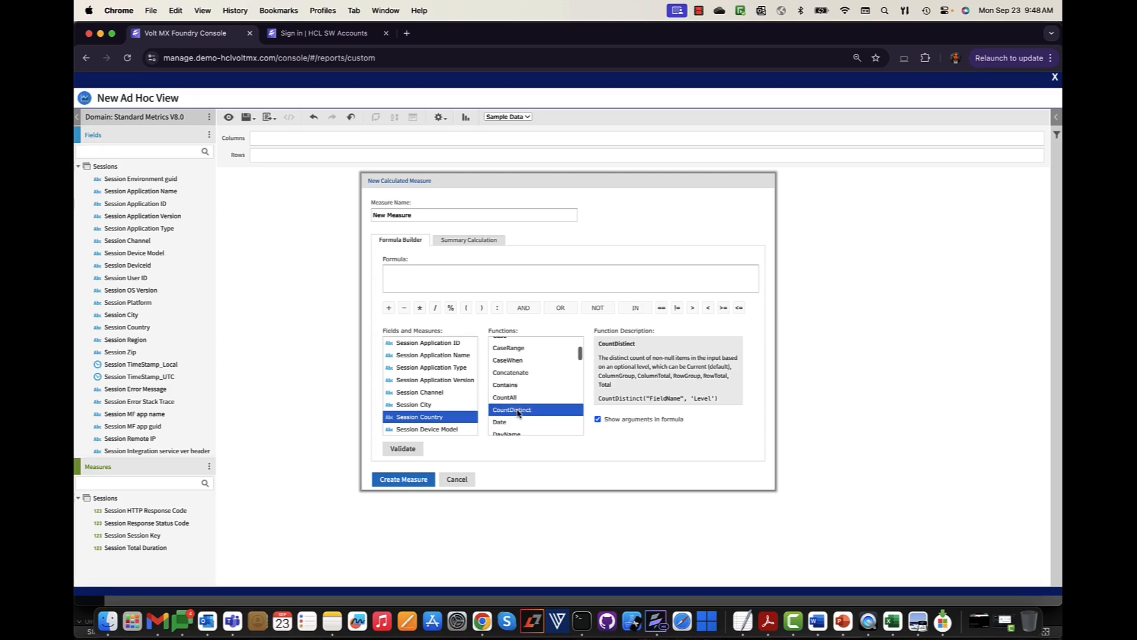
double_click(518, 410)
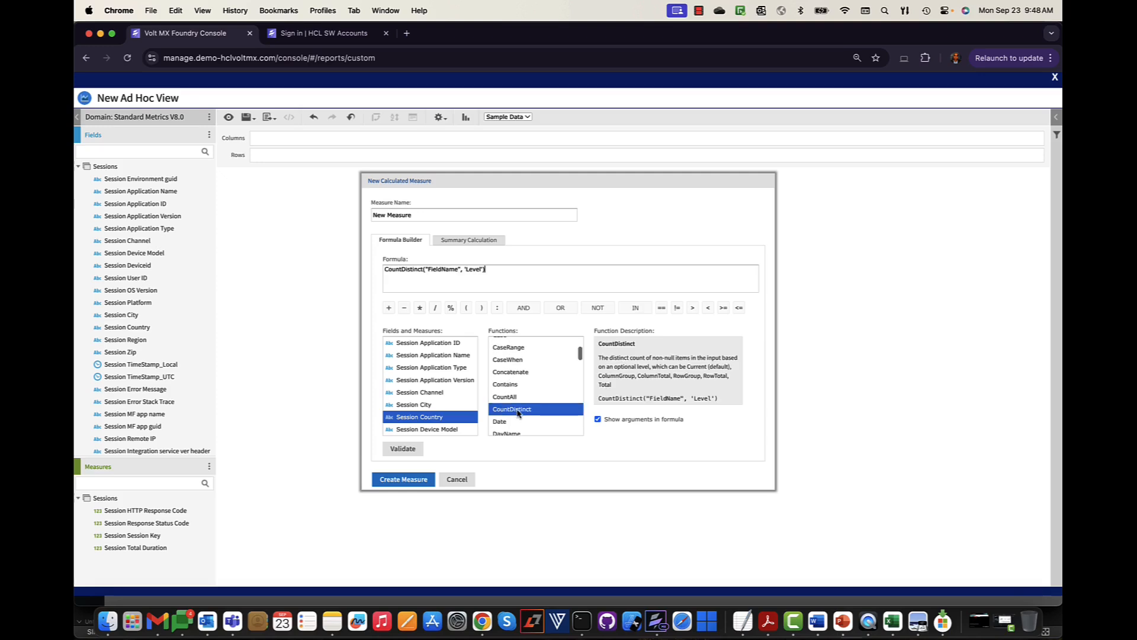
double_click(430, 417)
drag(542, 269, 487, 268)
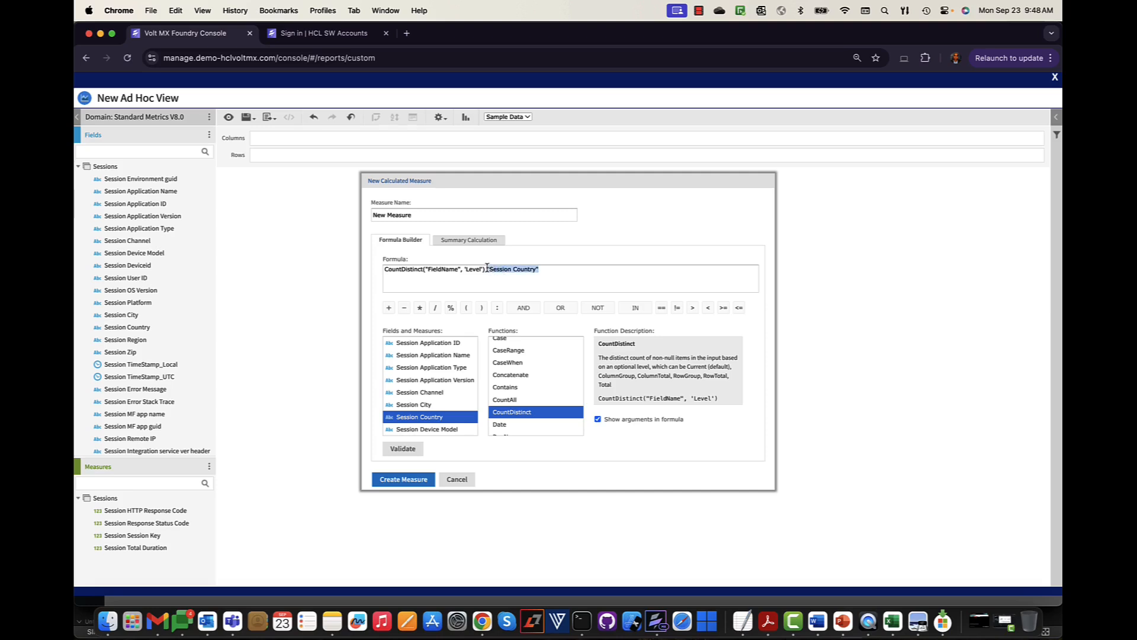
click(417, 485)
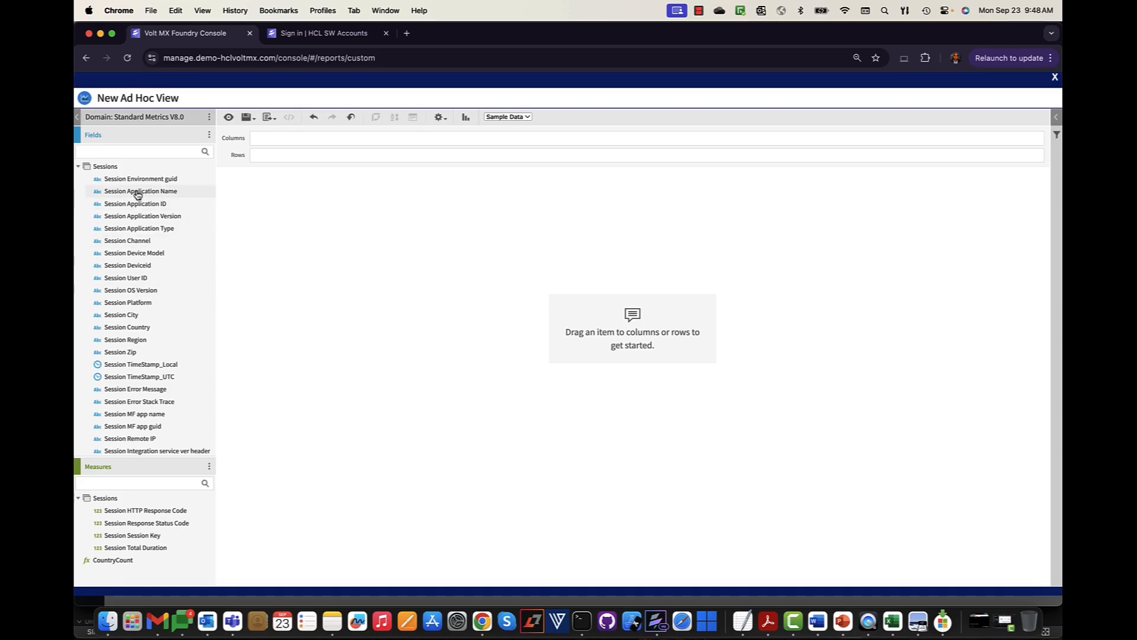
- Add CountryCount to Columns and Session Country to Rows
click(124, 563)
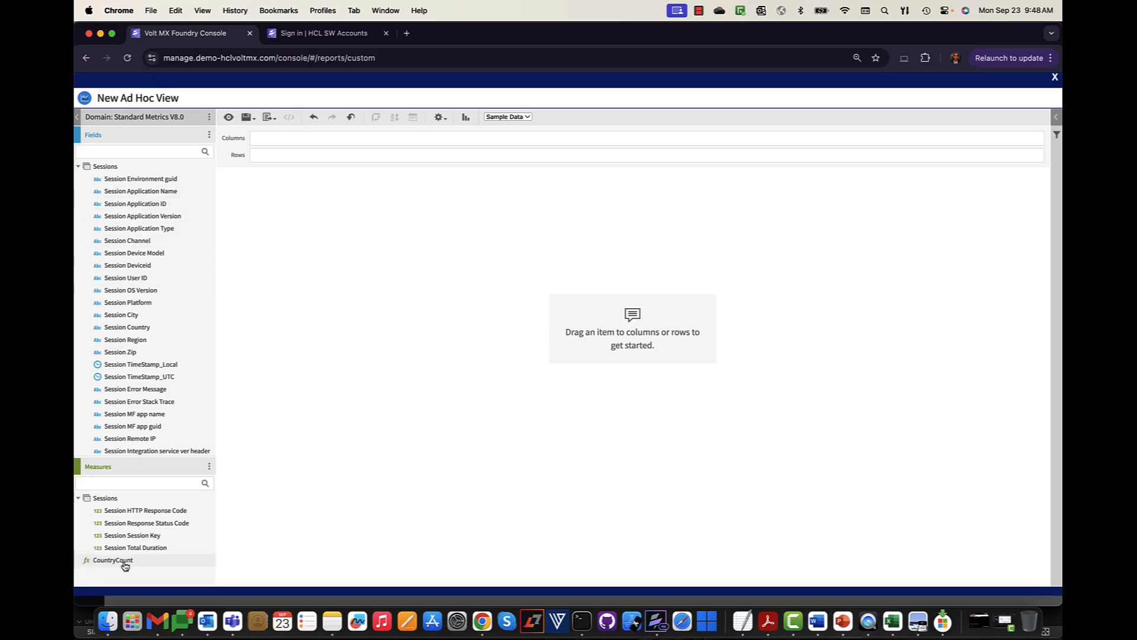
drag(119, 563, 298, 172)
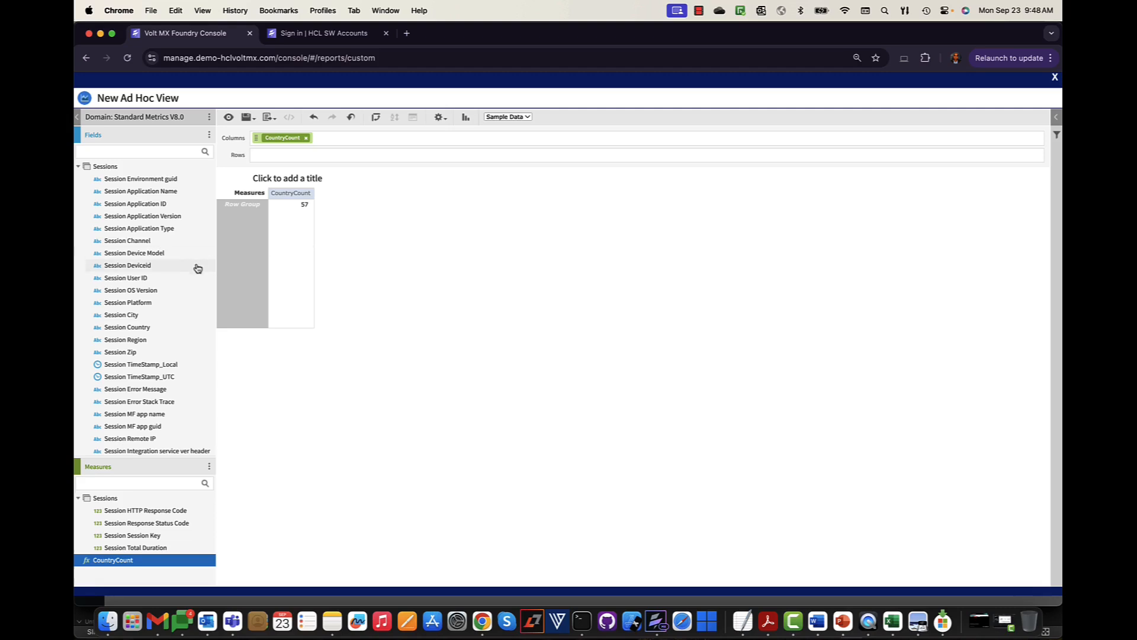
drag(140, 328, 260, 161)
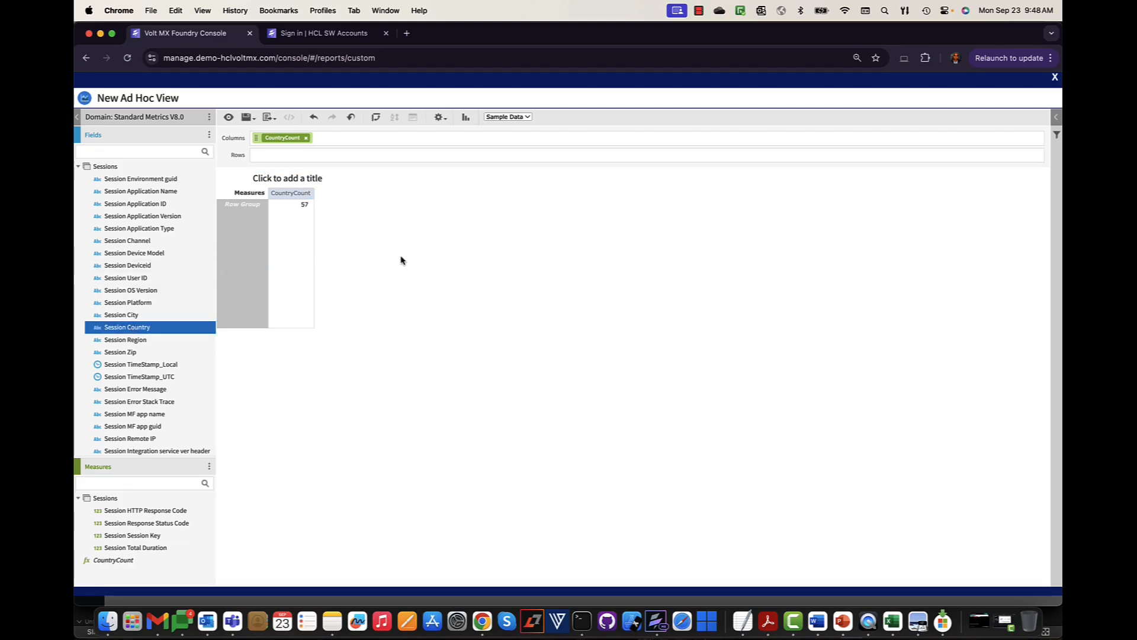
click(124, 329)
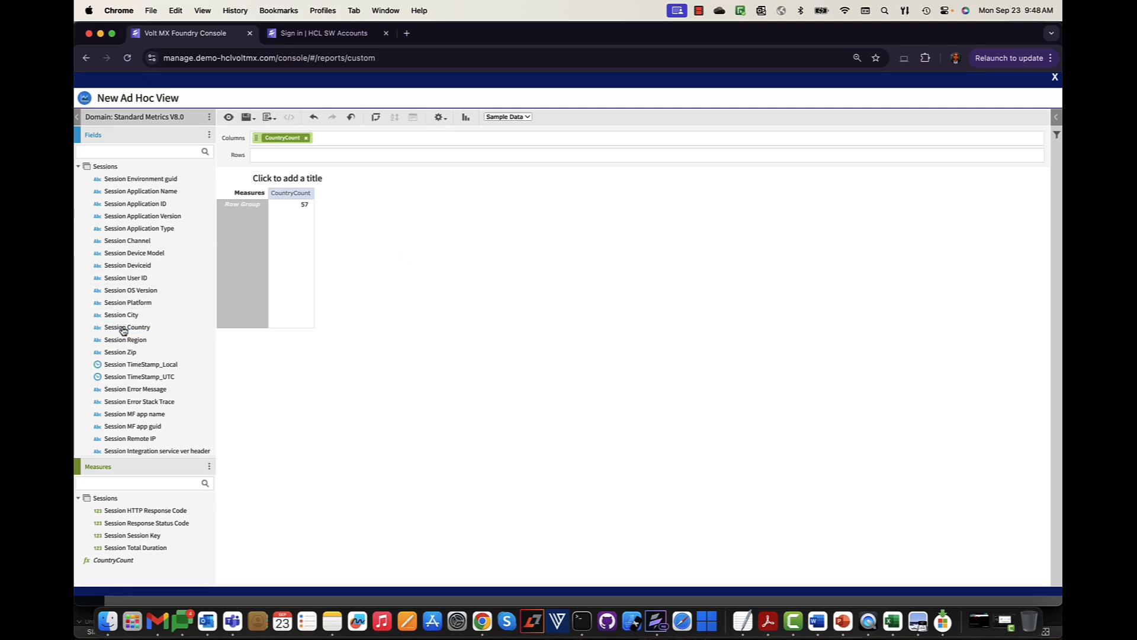
double_click(124, 330)
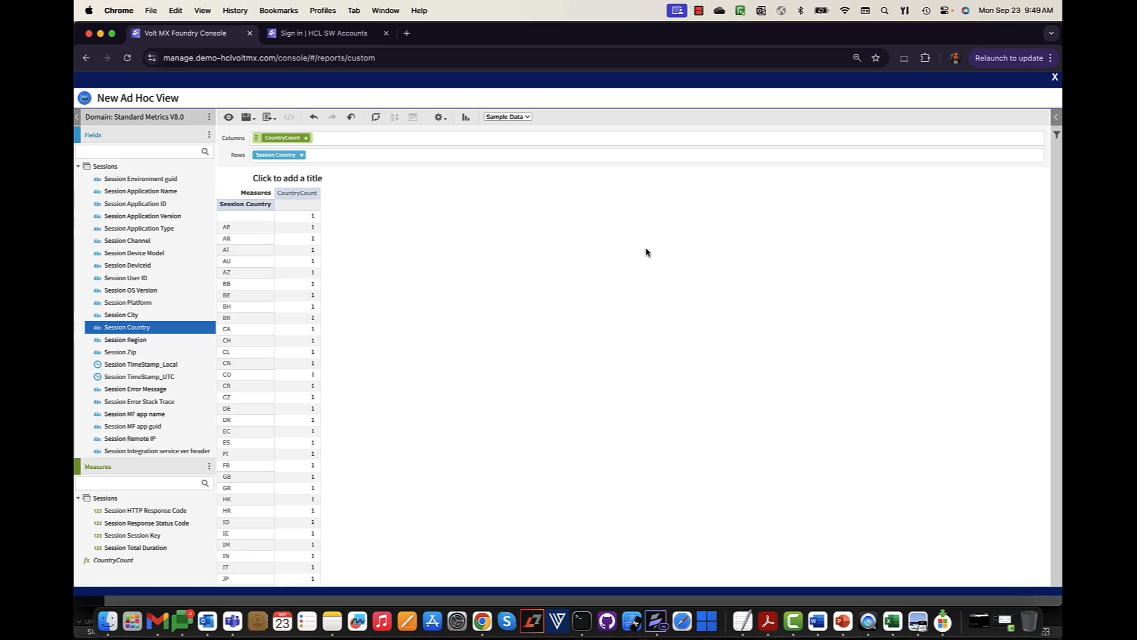
- Review the resulting table, then remove the Session Country and CountryCount pills
scroll(385, 409, down, 5)
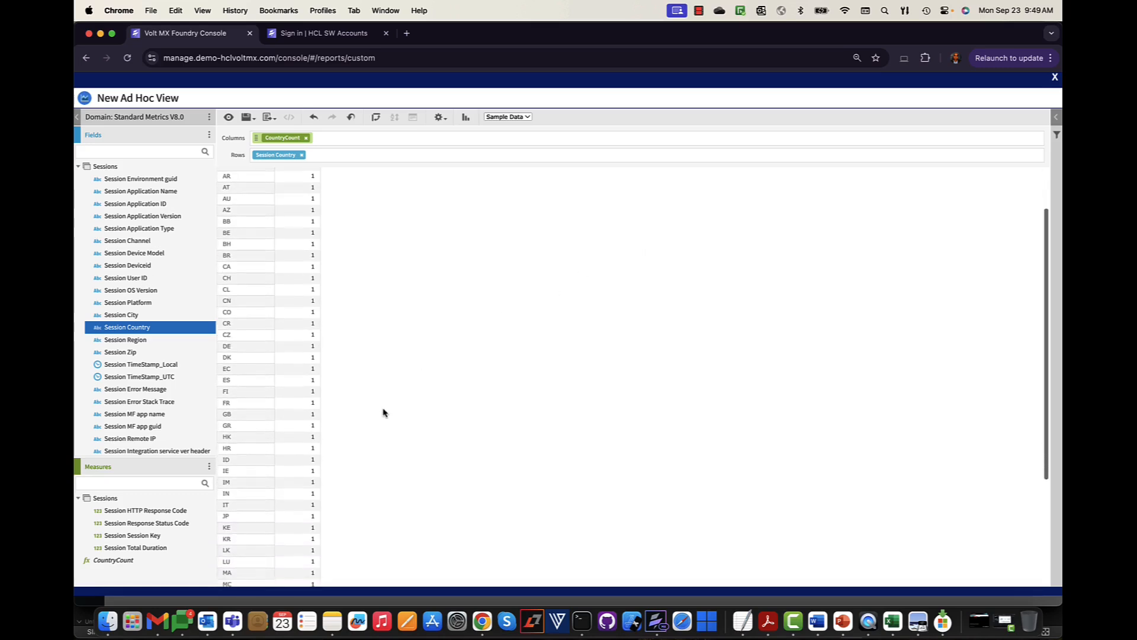
scroll(289, 404, down, 1)
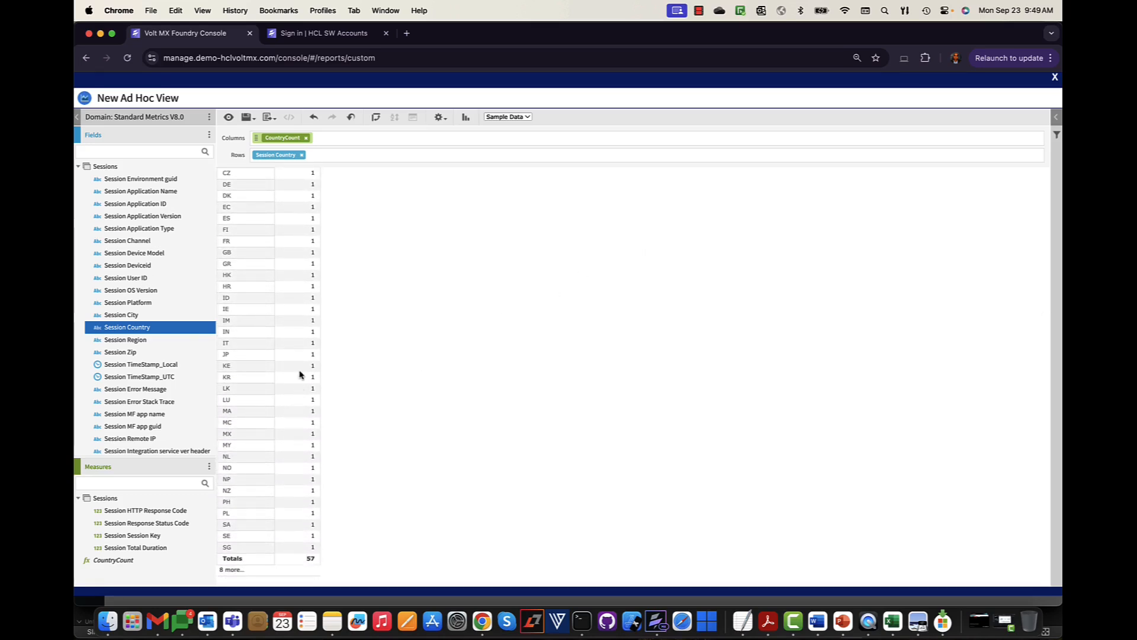
scroll(285, 283, up, 8)
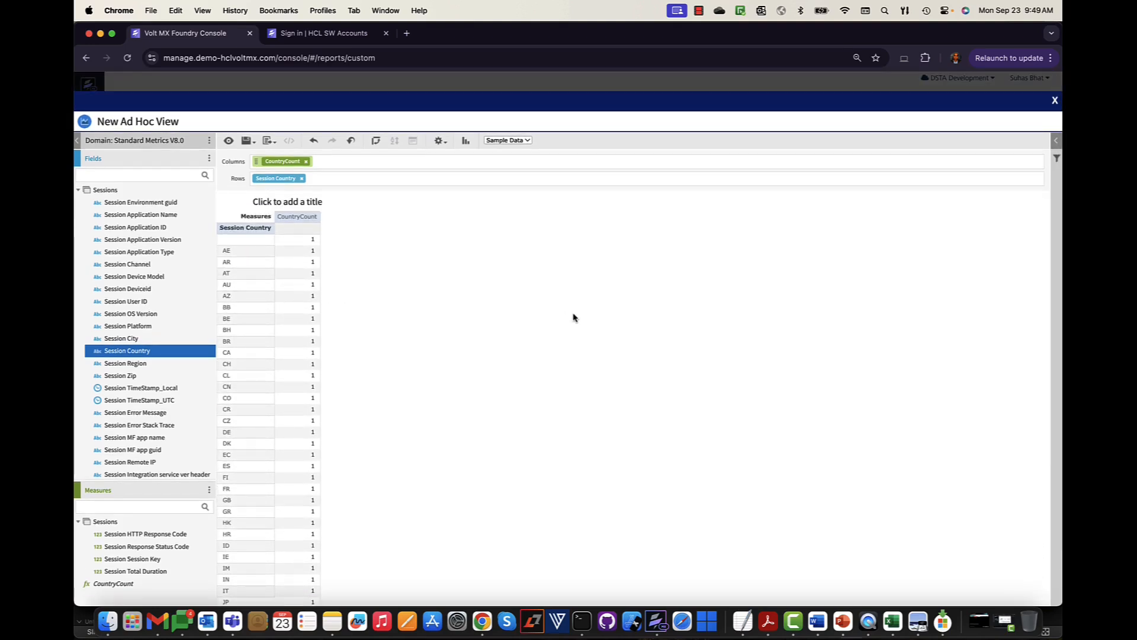
scroll(322, 465, down, 6)
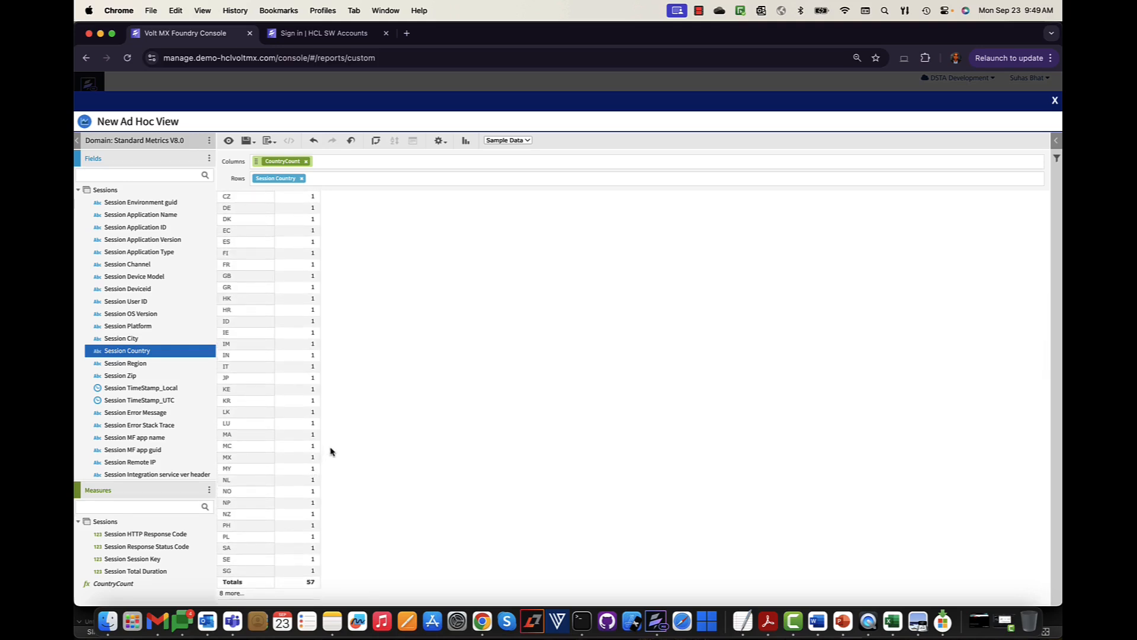
scroll(331, 452, up, 6)
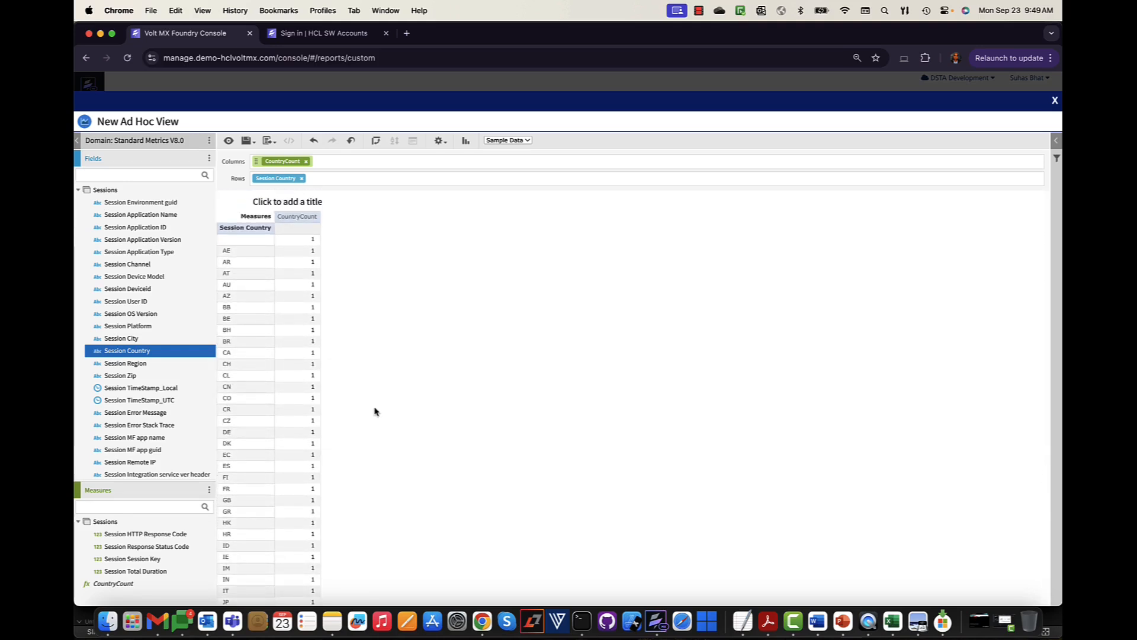
click(301, 179)
click(306, 161)
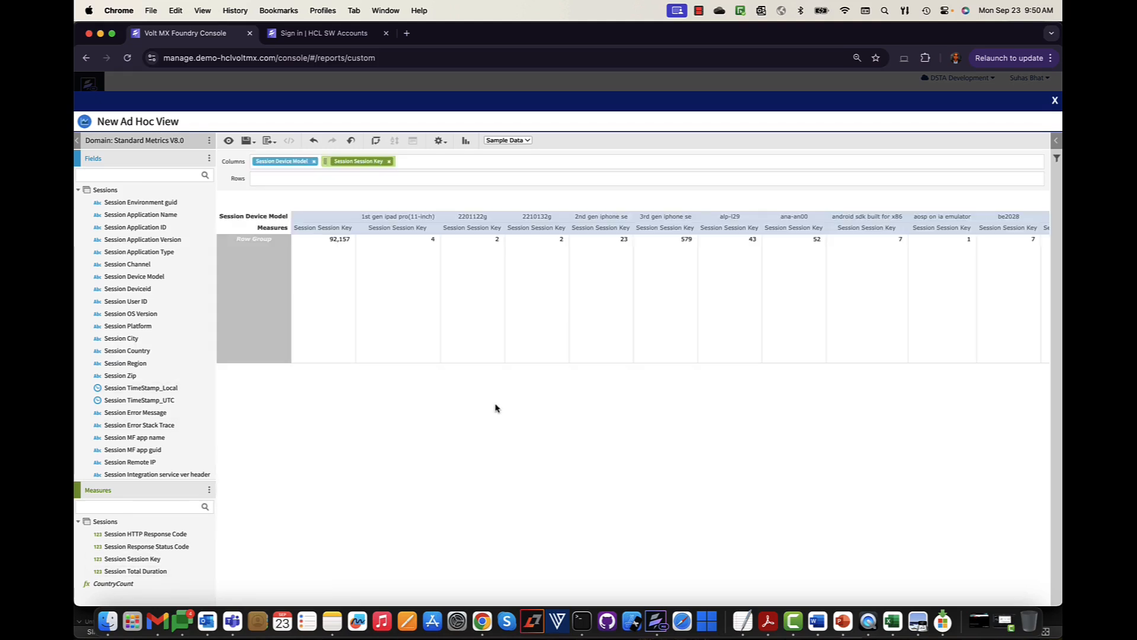
scroll(655, 330, right, 10)
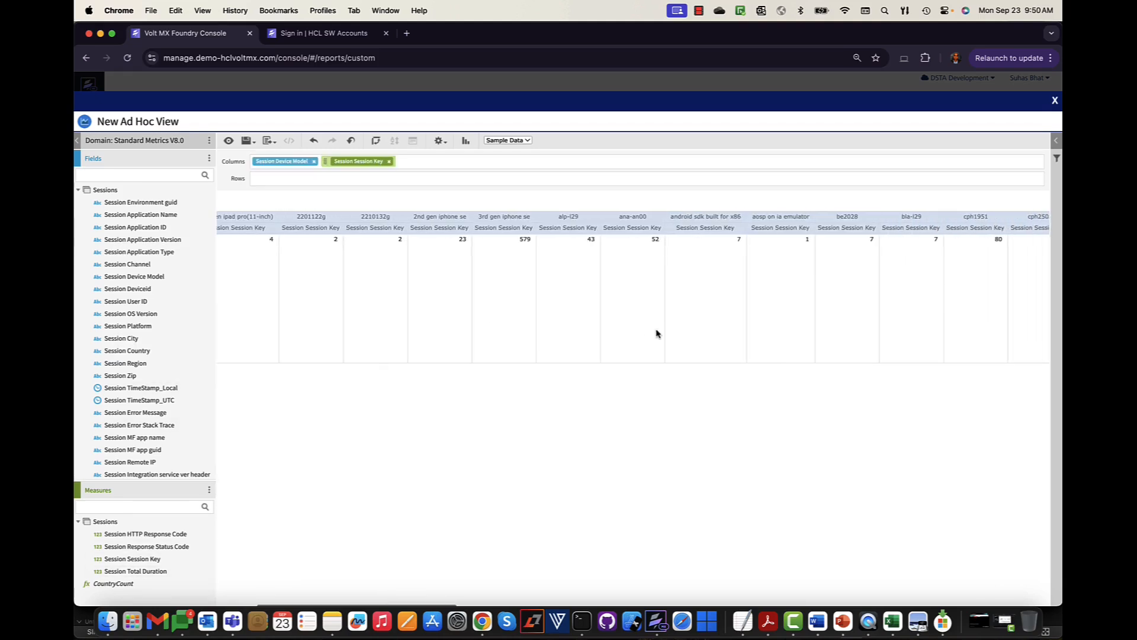
- Review the per-device-model Session Session Key totals and open Select Visualization Type
scroll(656, 334, right, 3)
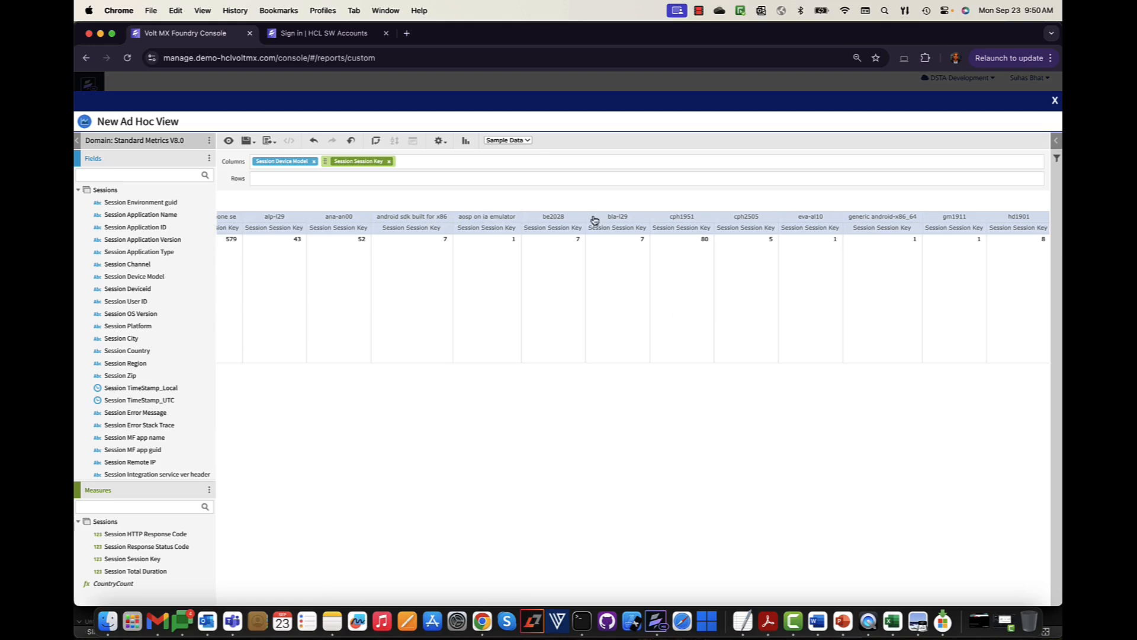
scroll(747, 263, right, 15)
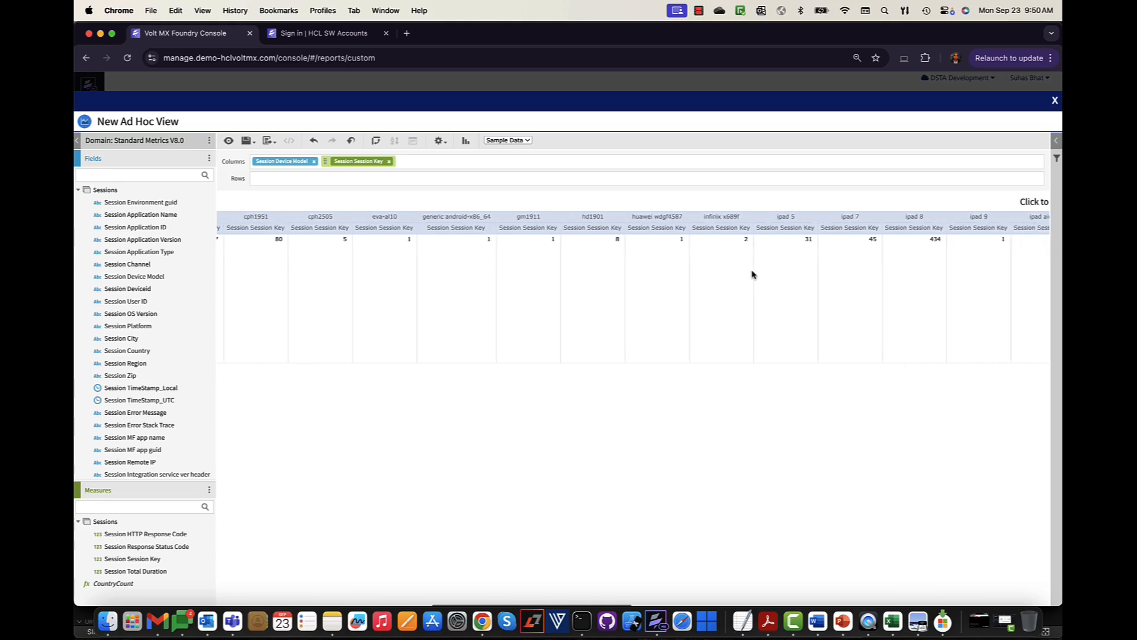
scroll(753, 274, right, 15)
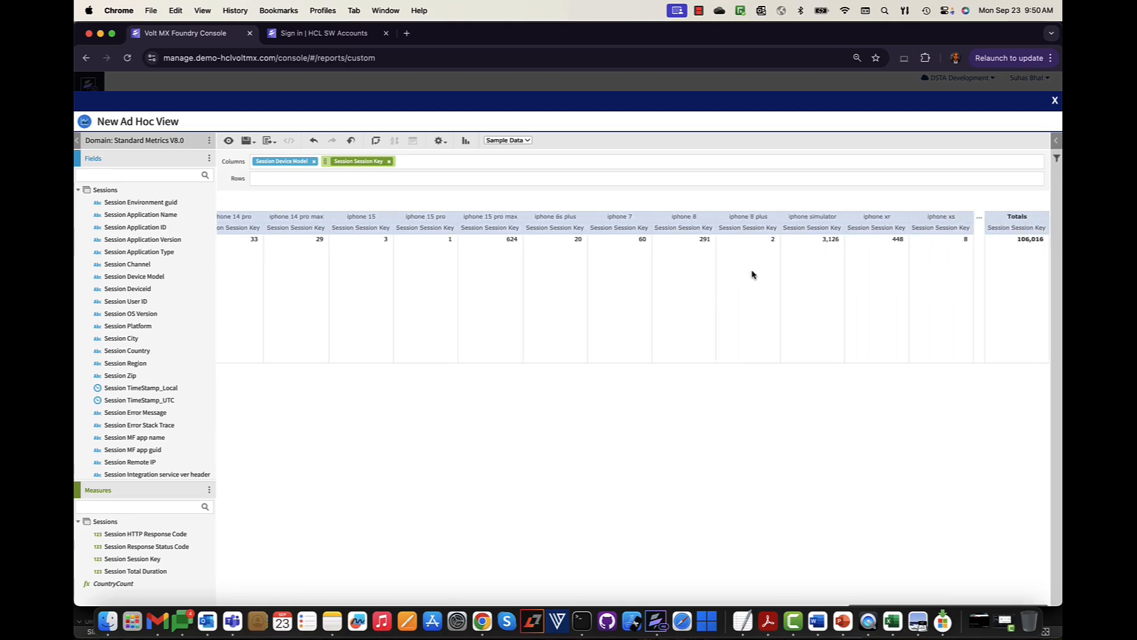
scroll(751, 272, left, 15)
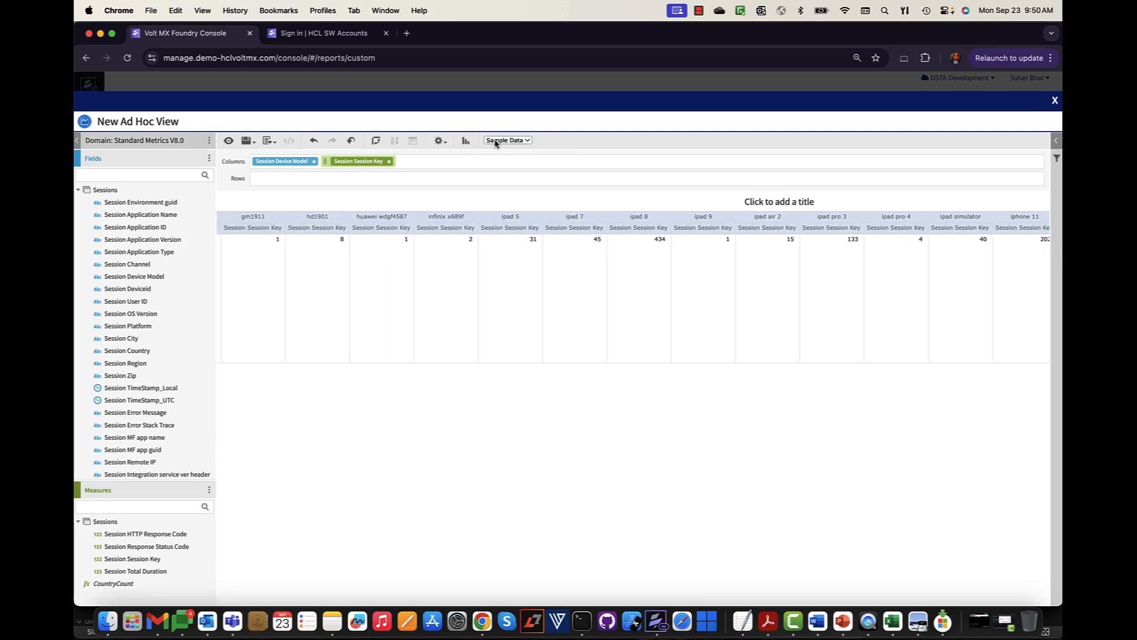
click(513, 141)
click(464, 142)
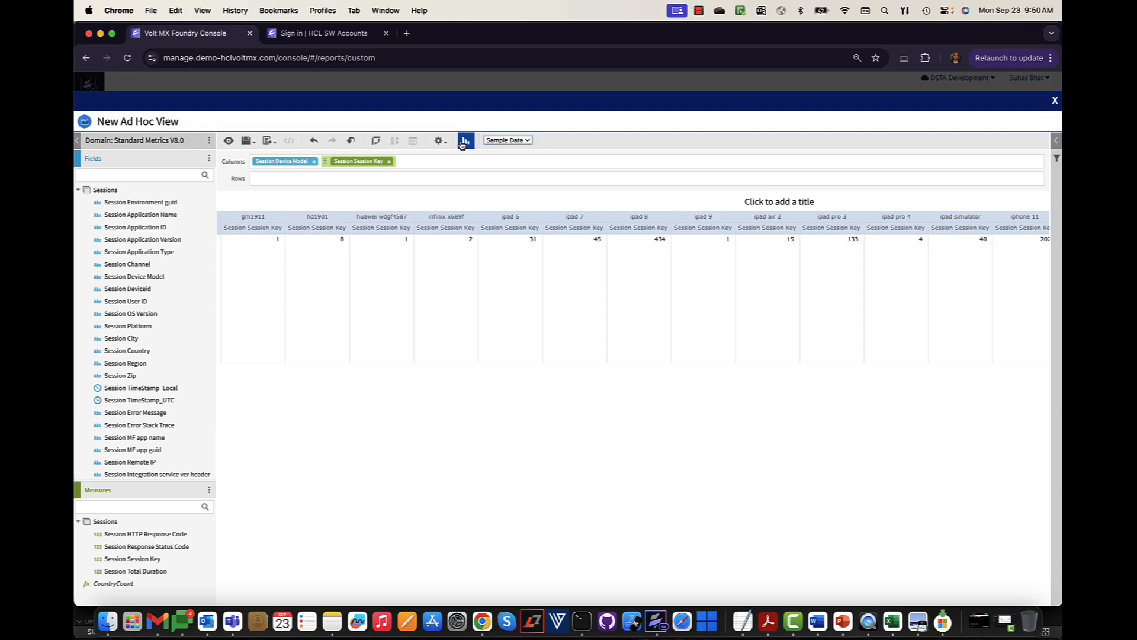
click(465, 142)
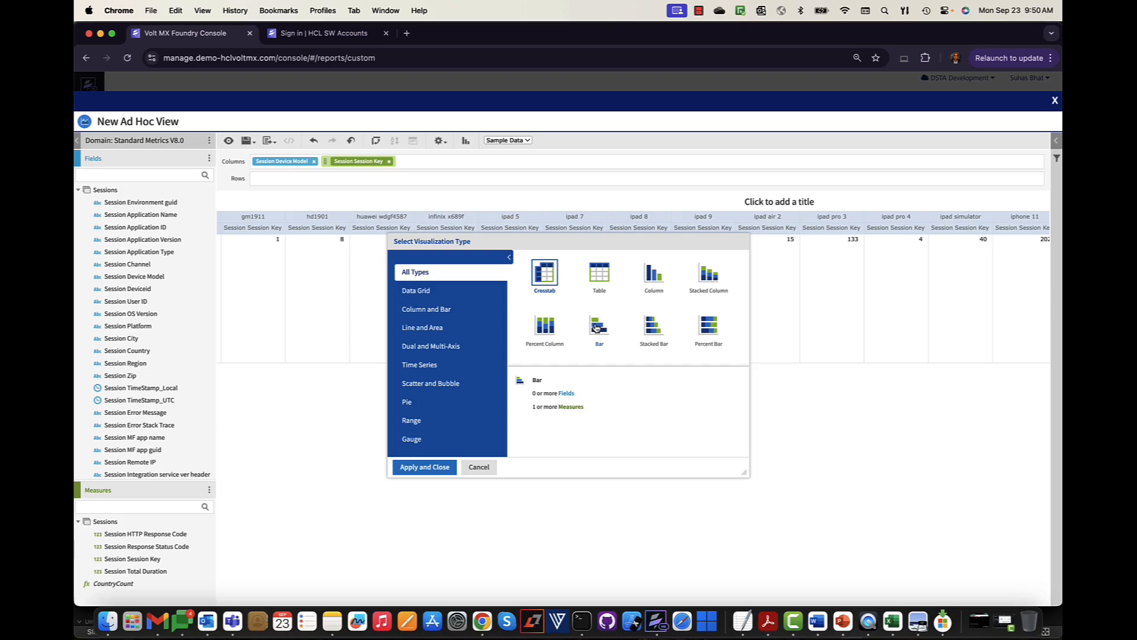
- Apply a Bar chart showing the Session Session Key total of about 112,462
click(596, 328)
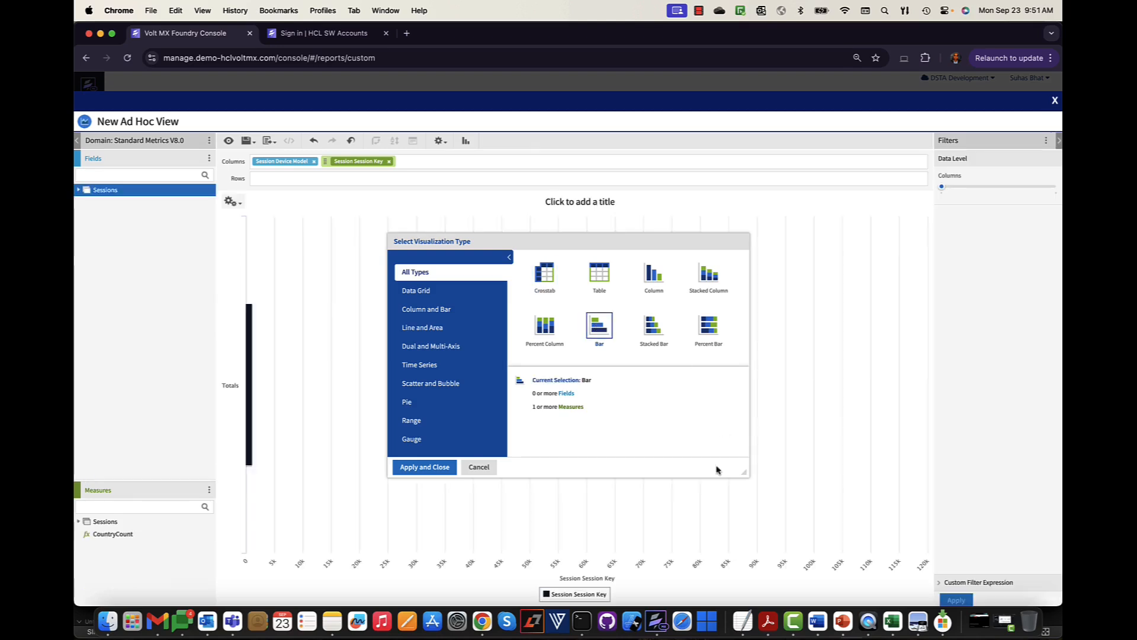
click(447, 469)
mouse_move(377, 390)
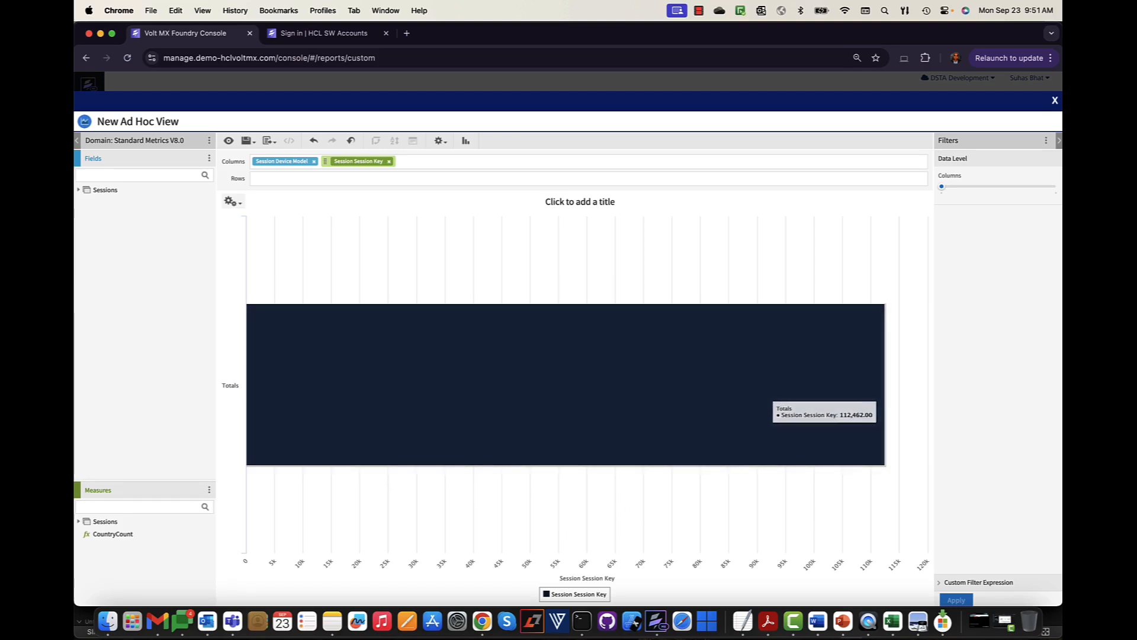
click(1043, 188)
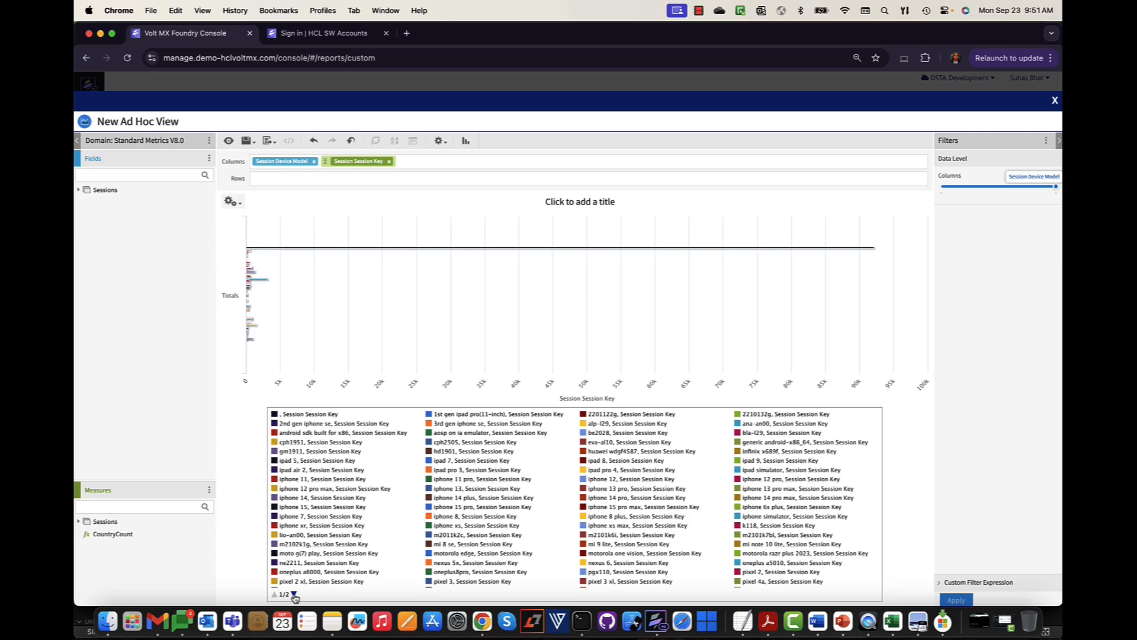
- Page through the legend and hide the blank ', Session Session Key' device series
click(293, 595)
click(275, 595)
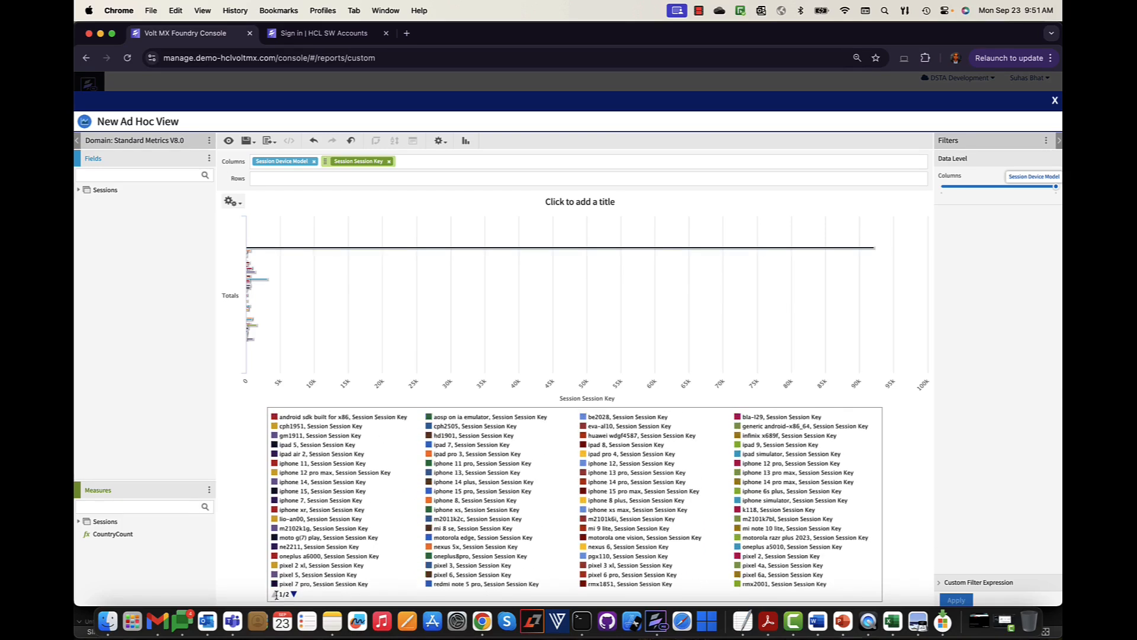
mouse_move(853, 249)
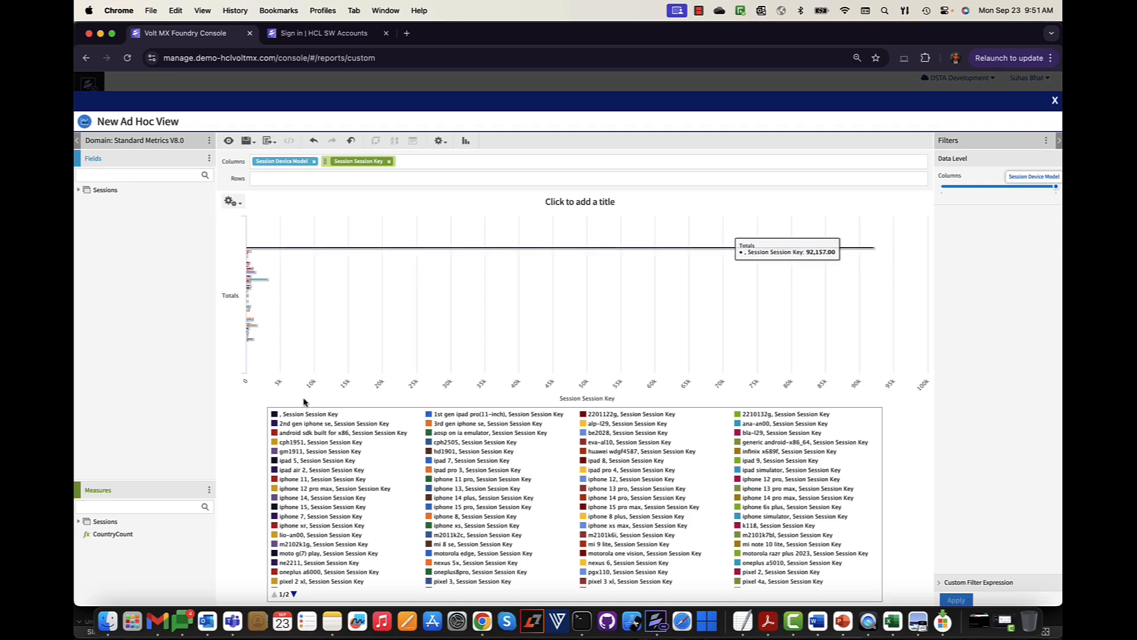
click(316, 415)
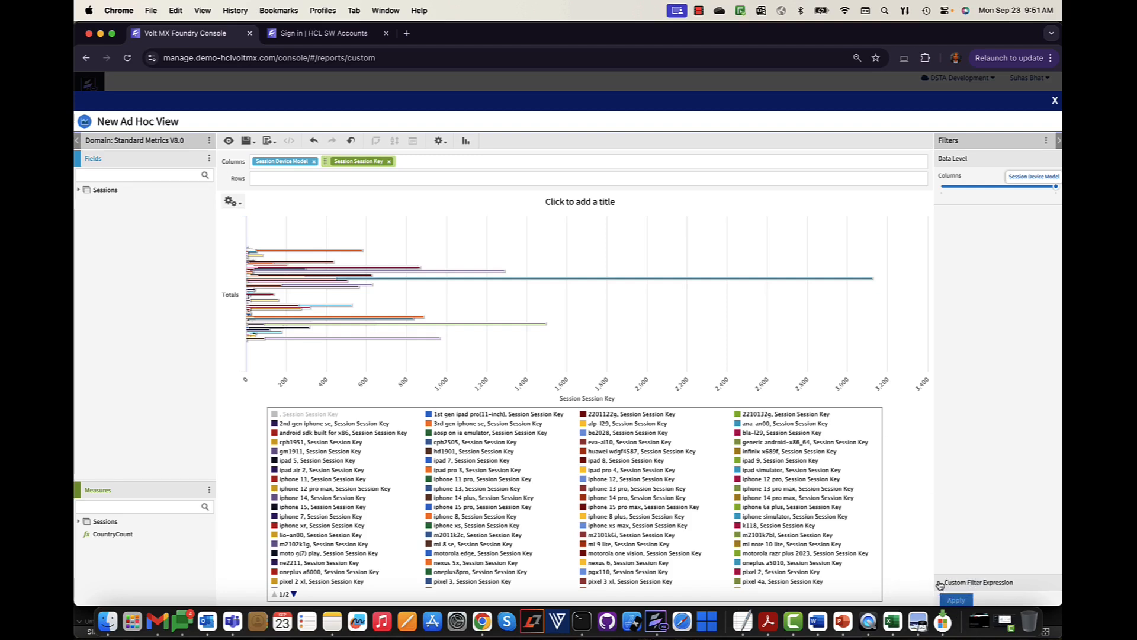
click(80, 190)
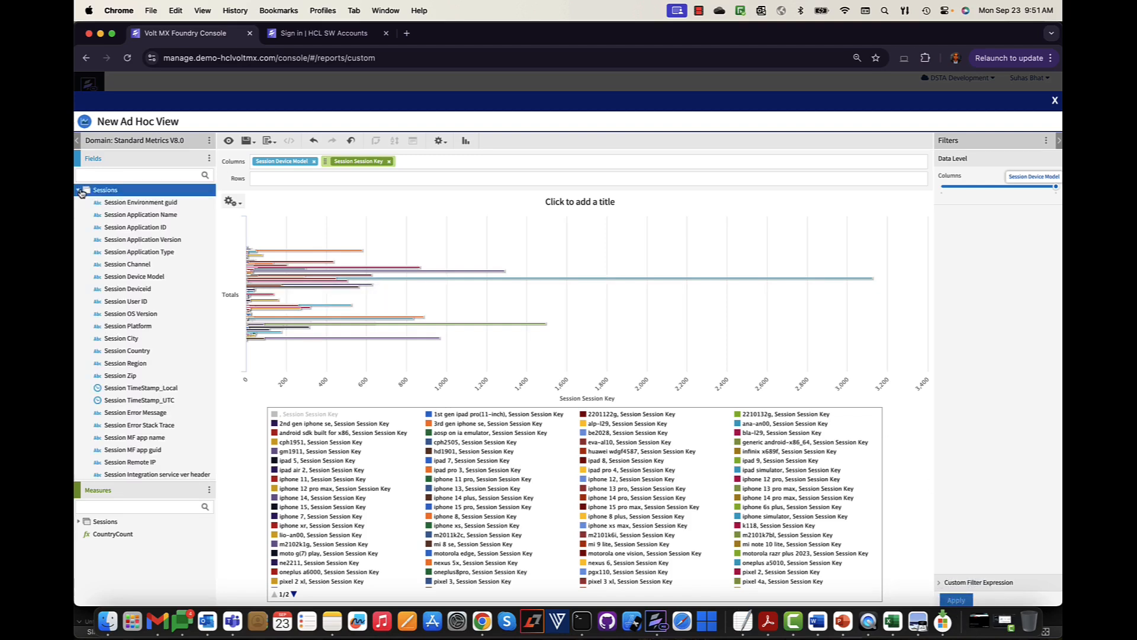
- Create a Session Application Name filter keeping only AAdmin and apply it
right_click(140, 218)
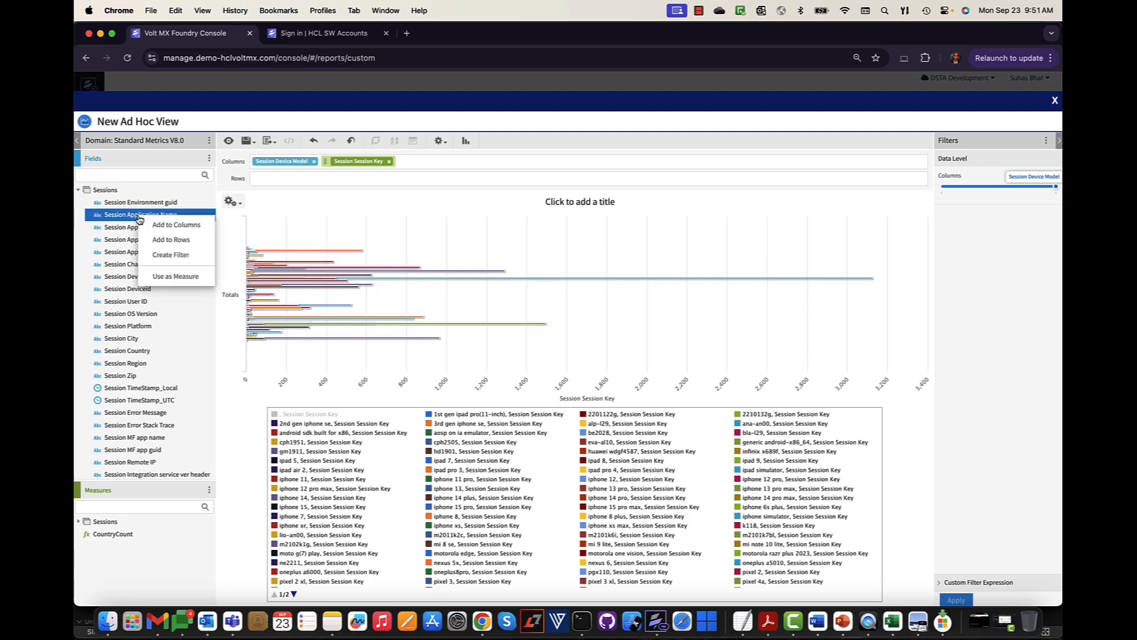
click(177, 253)
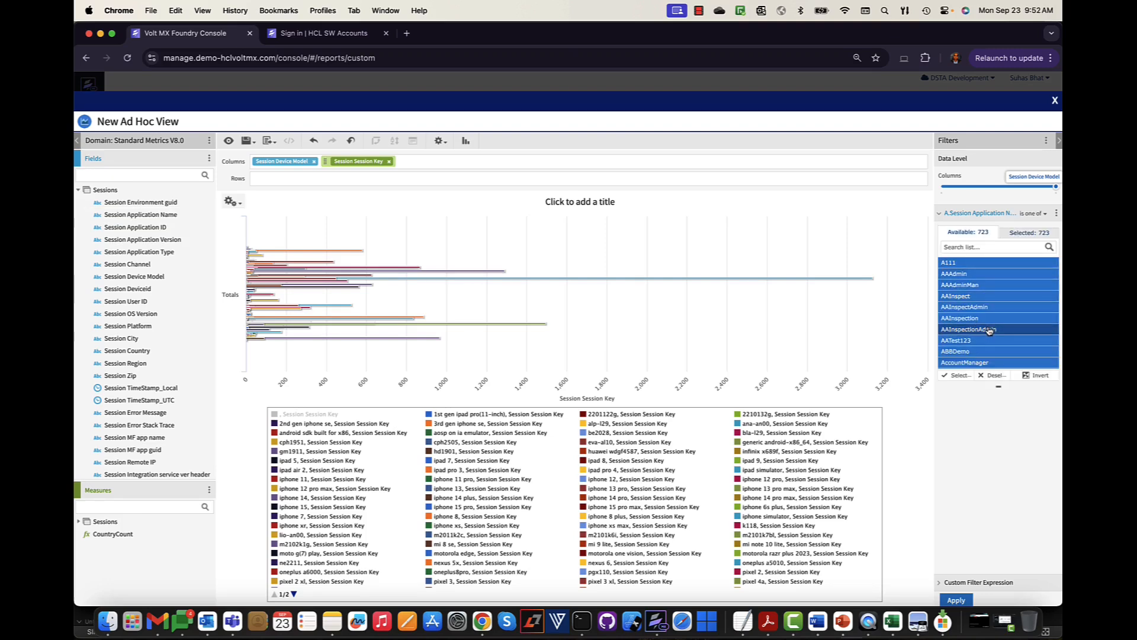
click(992, 378)
scroll(989, 329, down, 3)
scroll(979, 322, down, 1)
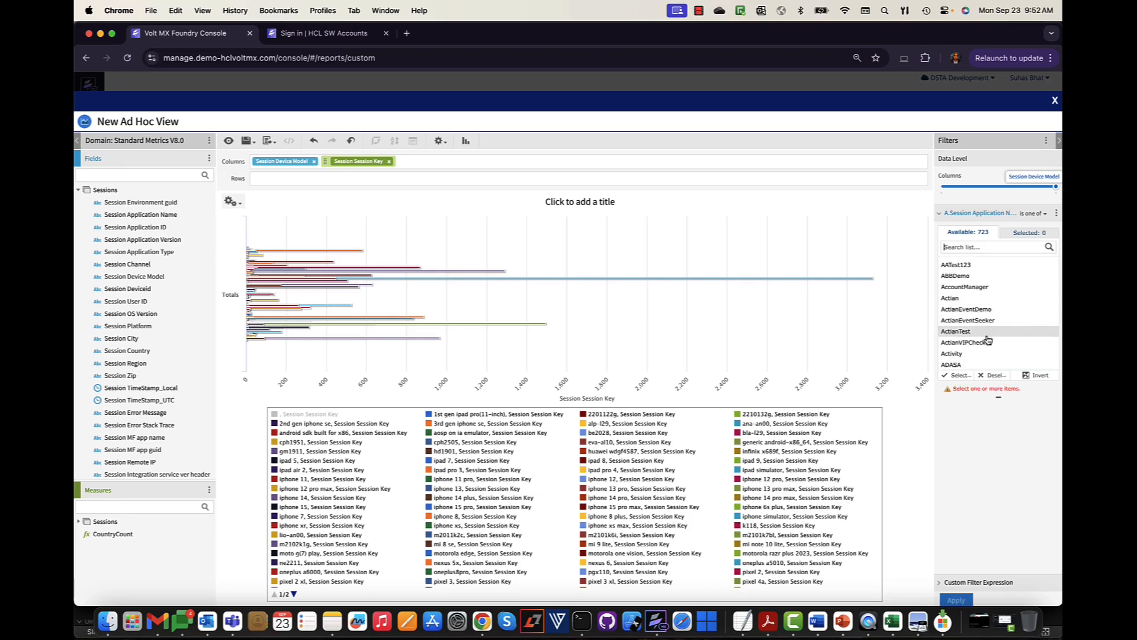
scroll(990, 332, up, 4)
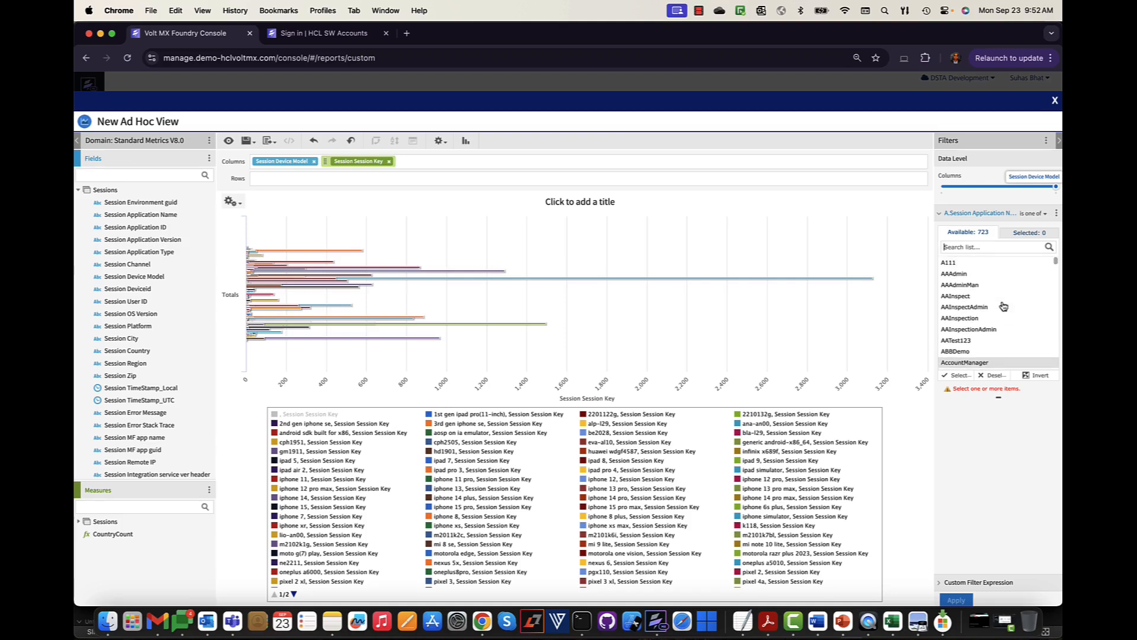
click(1000, 274)
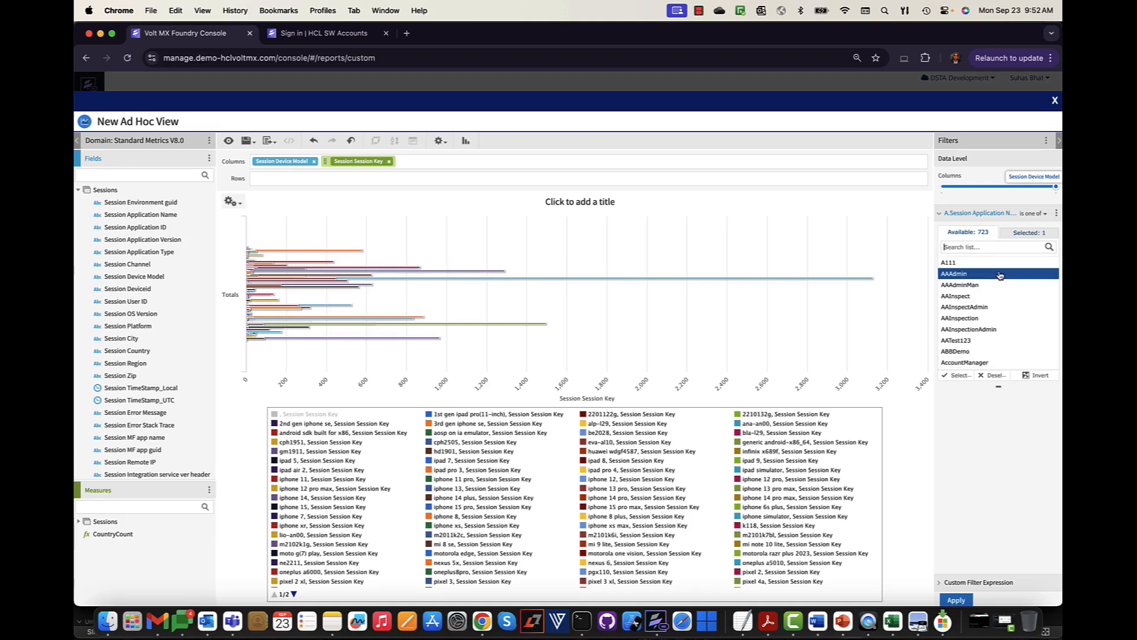
click(956, 600)
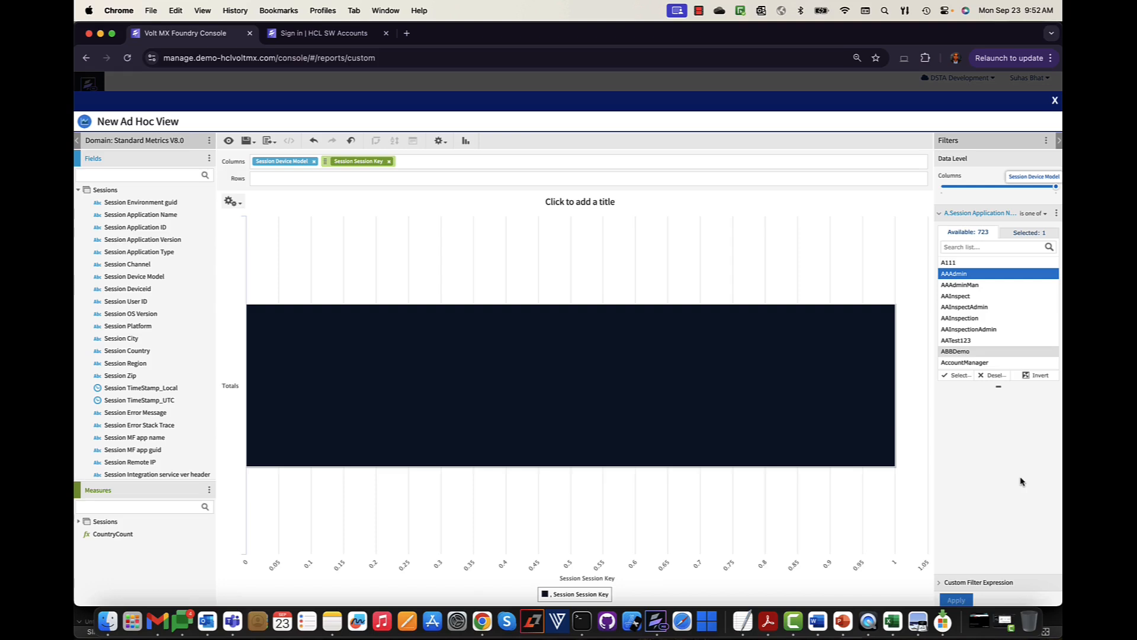
- Select Amadeus as an additional application name in the filter
mouse_move(740, 451)
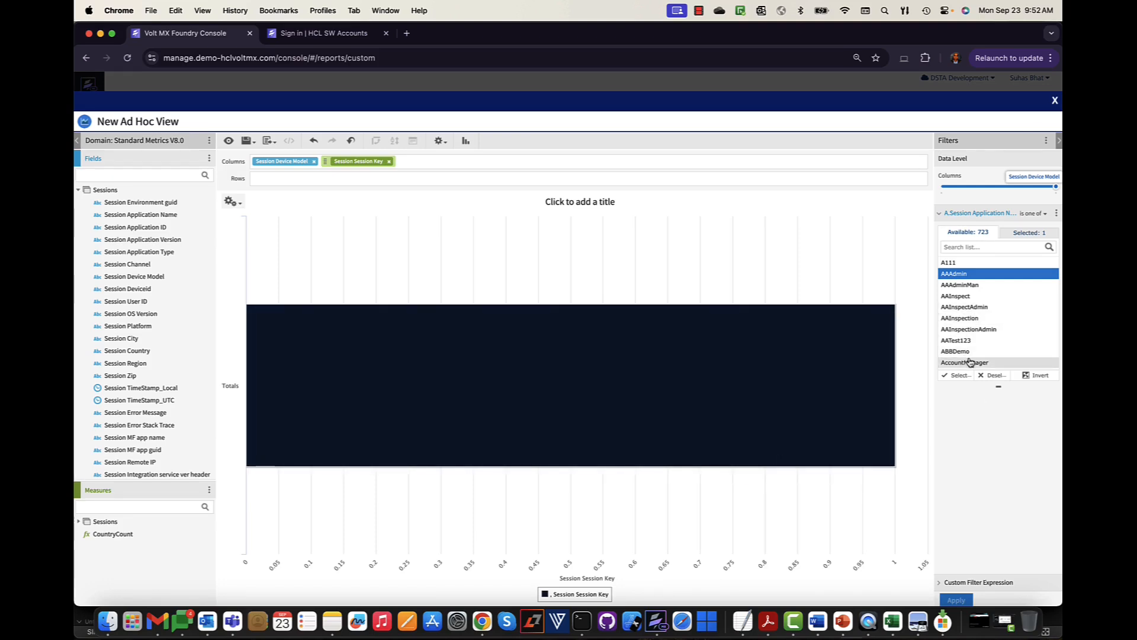
scroll(969, 363, down, 3)
scroll(969, 323, down, 5)
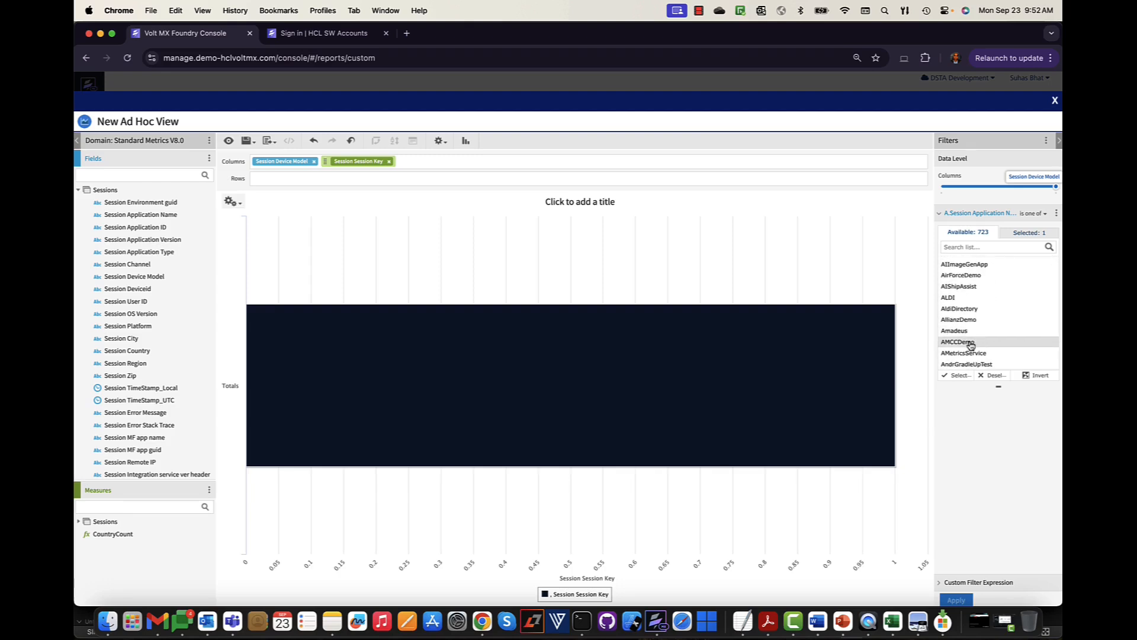
click(971, 332)
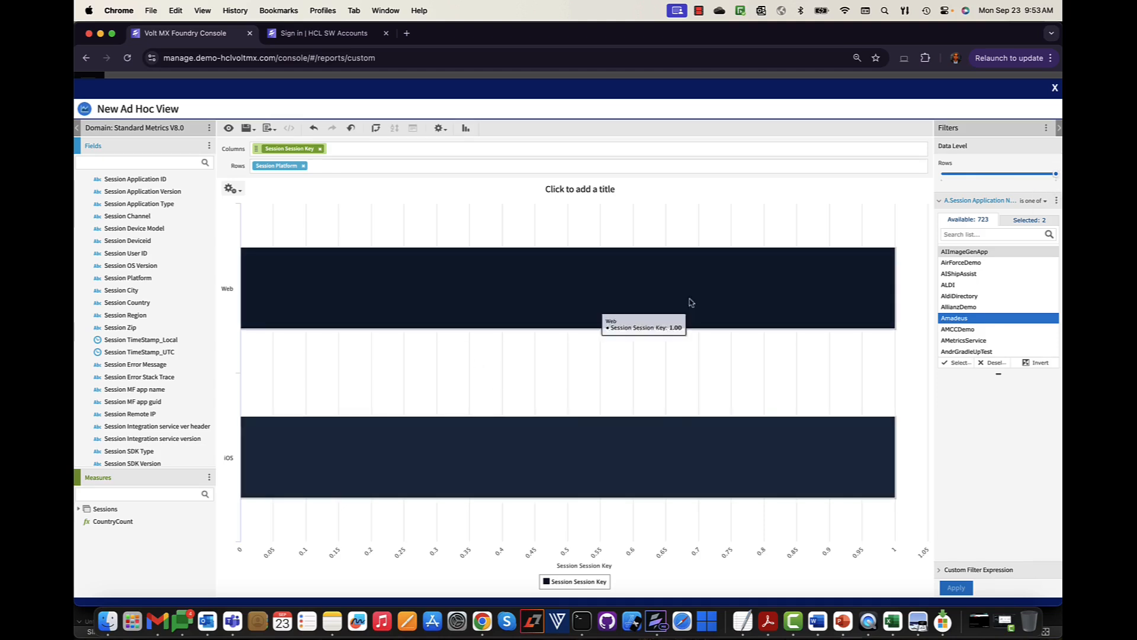
- Delete the application-name filter from the session chart and bring up the visualization type chooser
click(1057, 204)
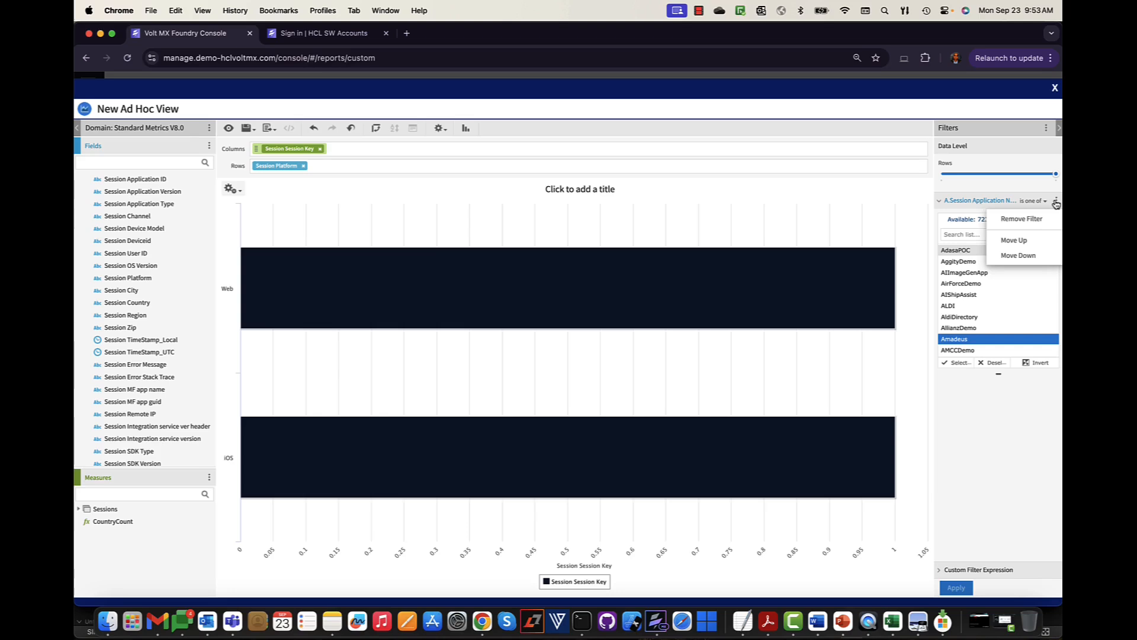
click(1019, 219)
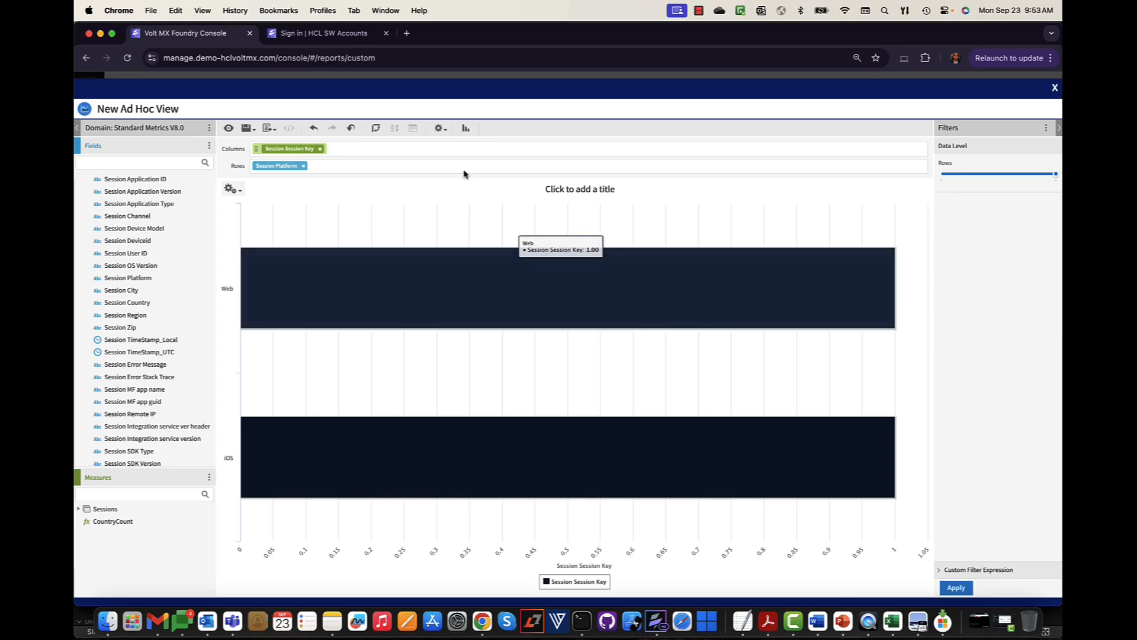
click(439, 128)
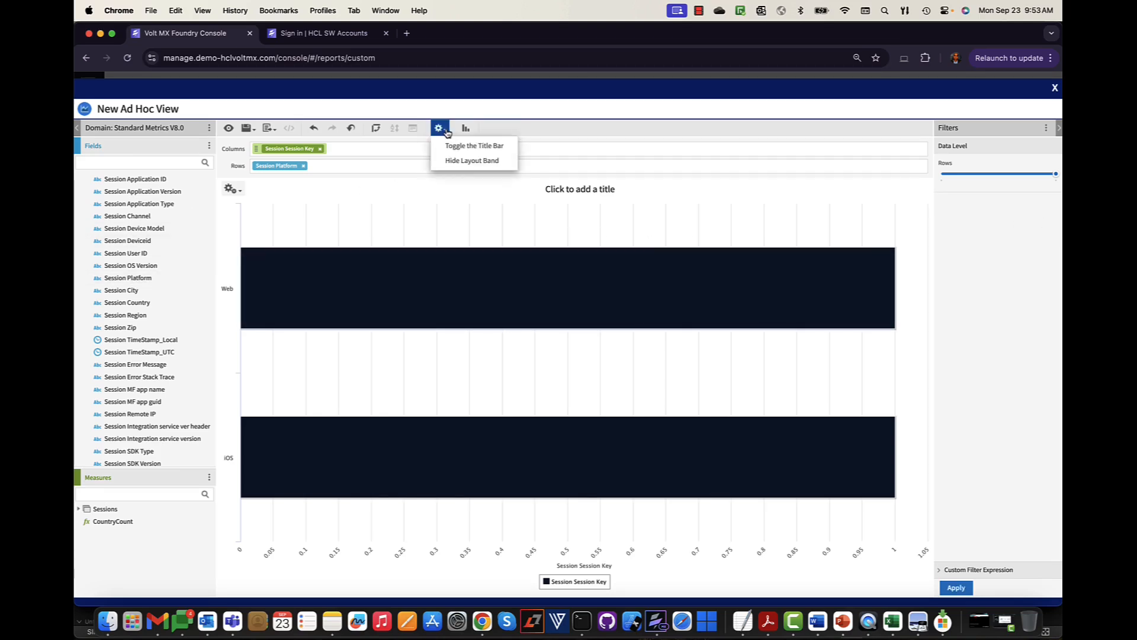
click(466, 128)
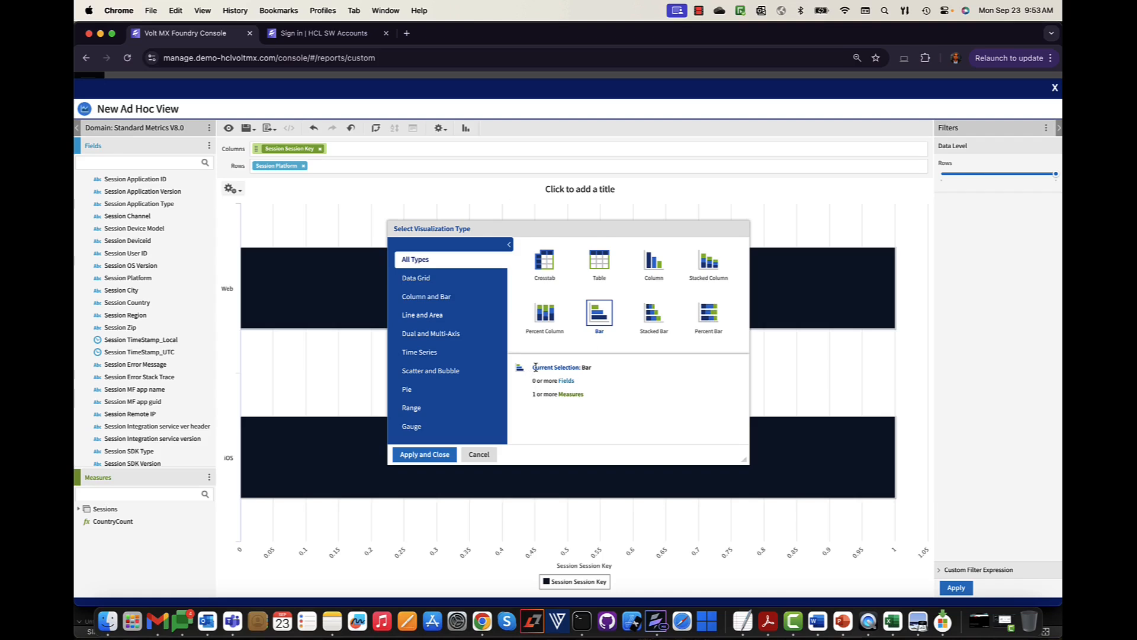
- Switch the chart to Area and apply filters, showing Web 92,157, iOS 10,577 and Android 9,728 sessions
drag(742, 459, 981, 612)
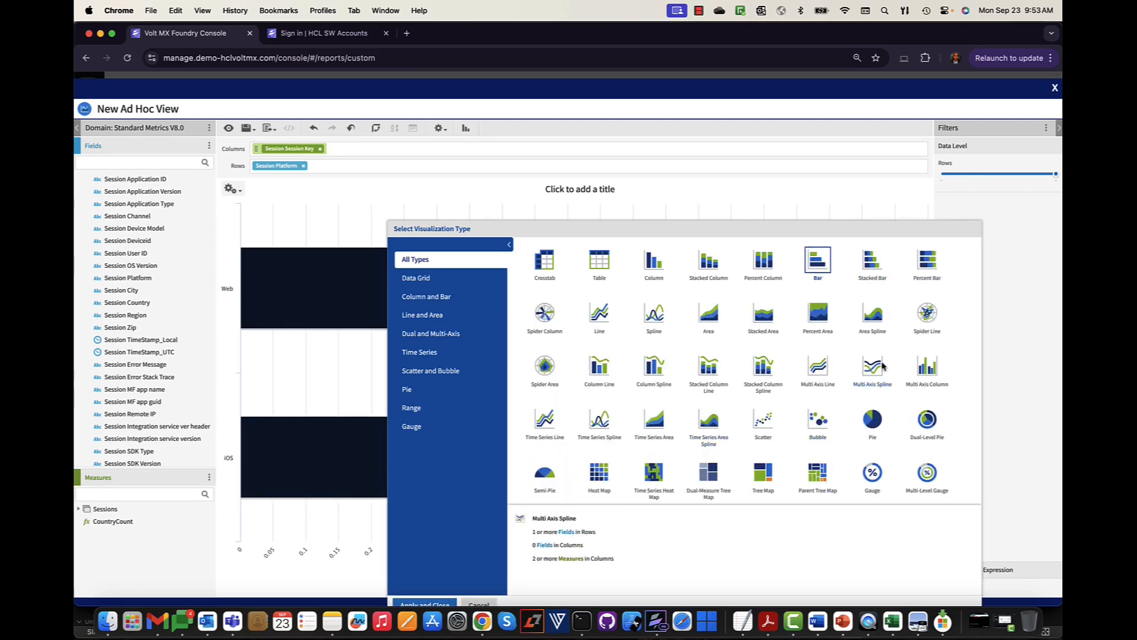
click(715, 319)
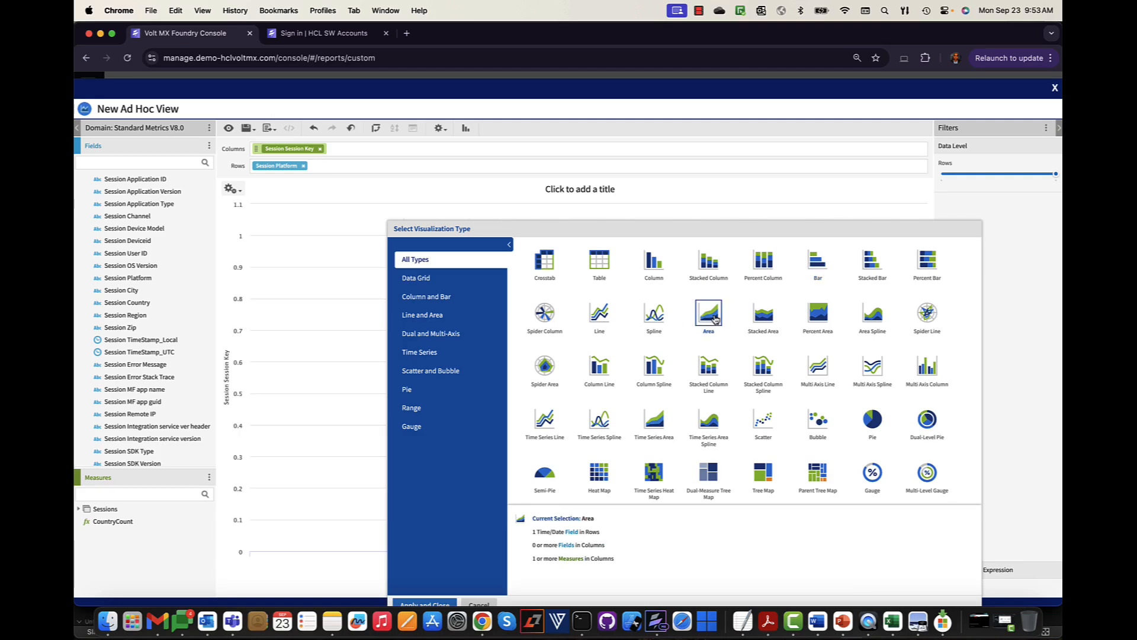
drag(703, 231, 650, 176)
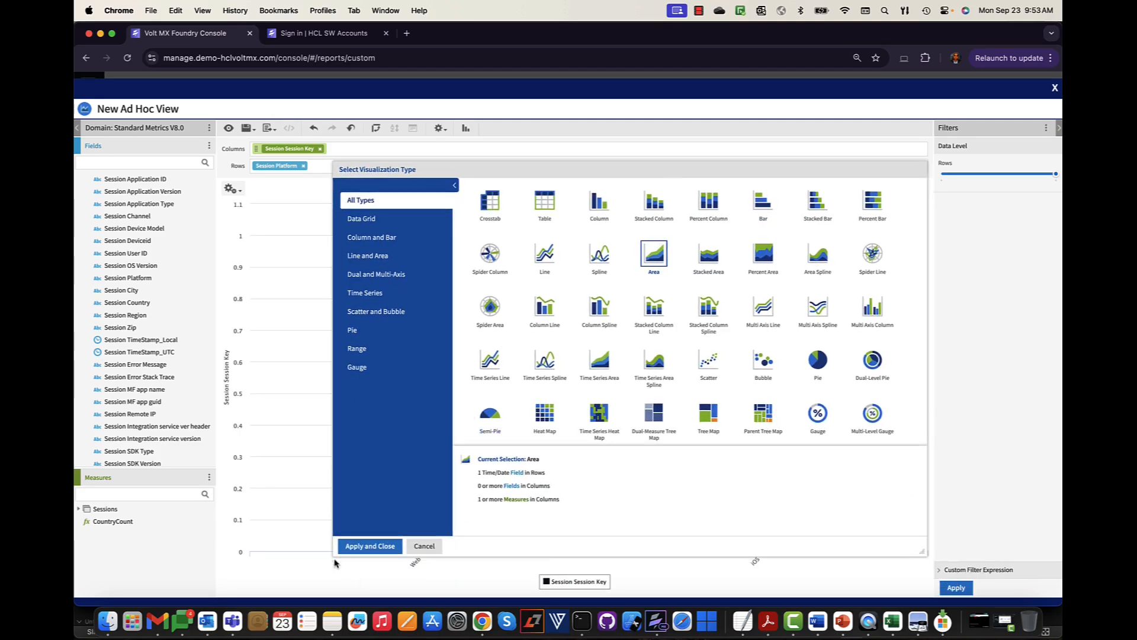
click(365, 551)
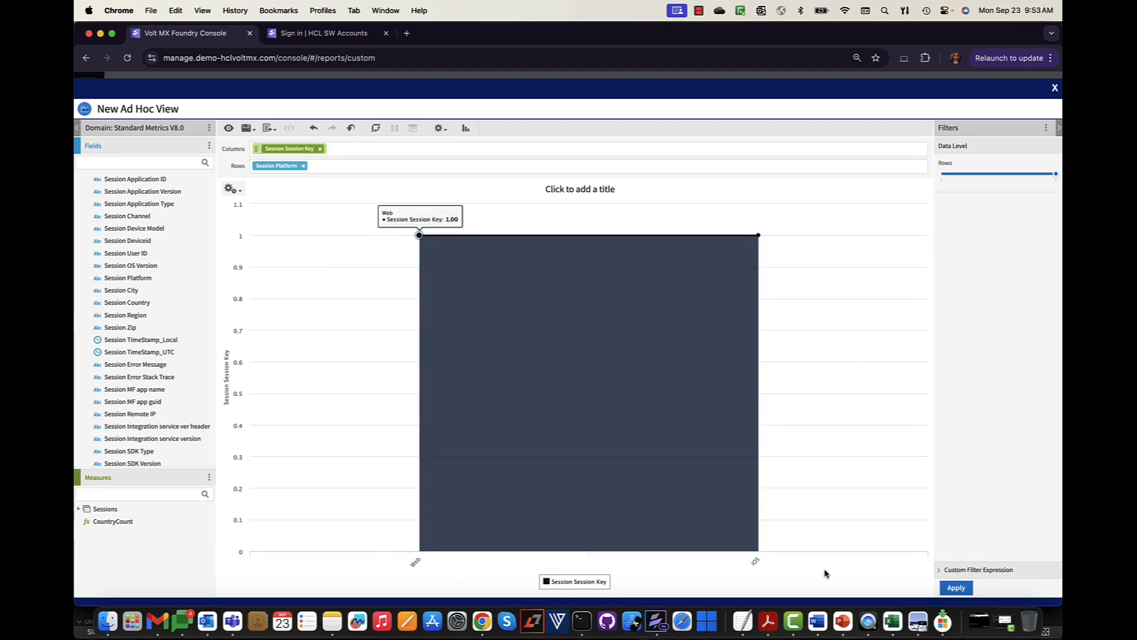
click(952, 584)
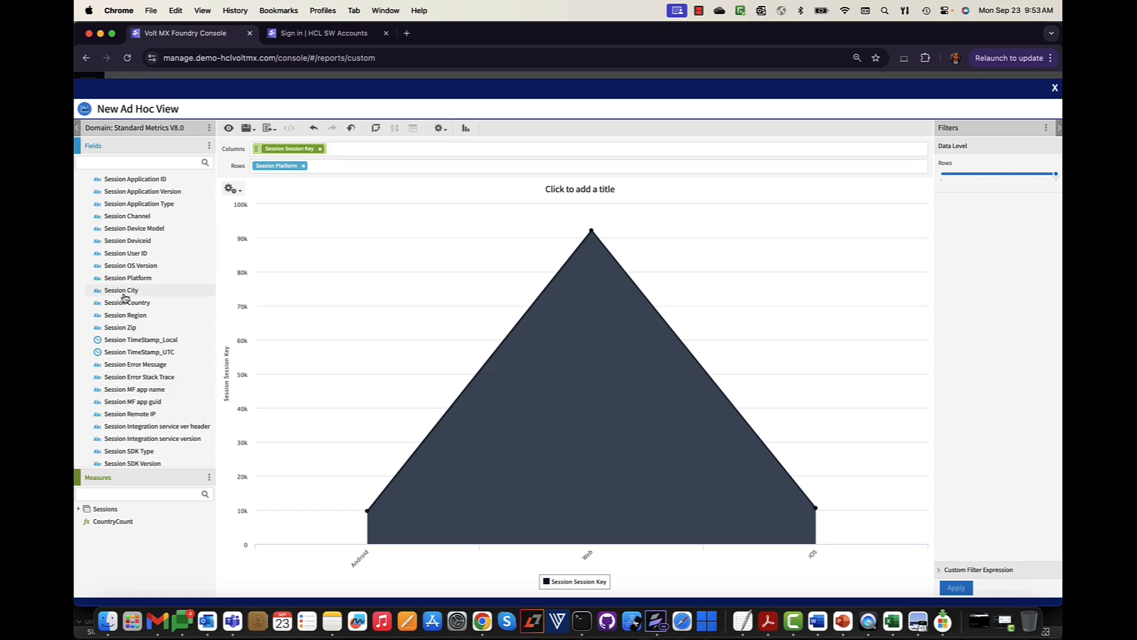
scroll(135, 360, down, 1)
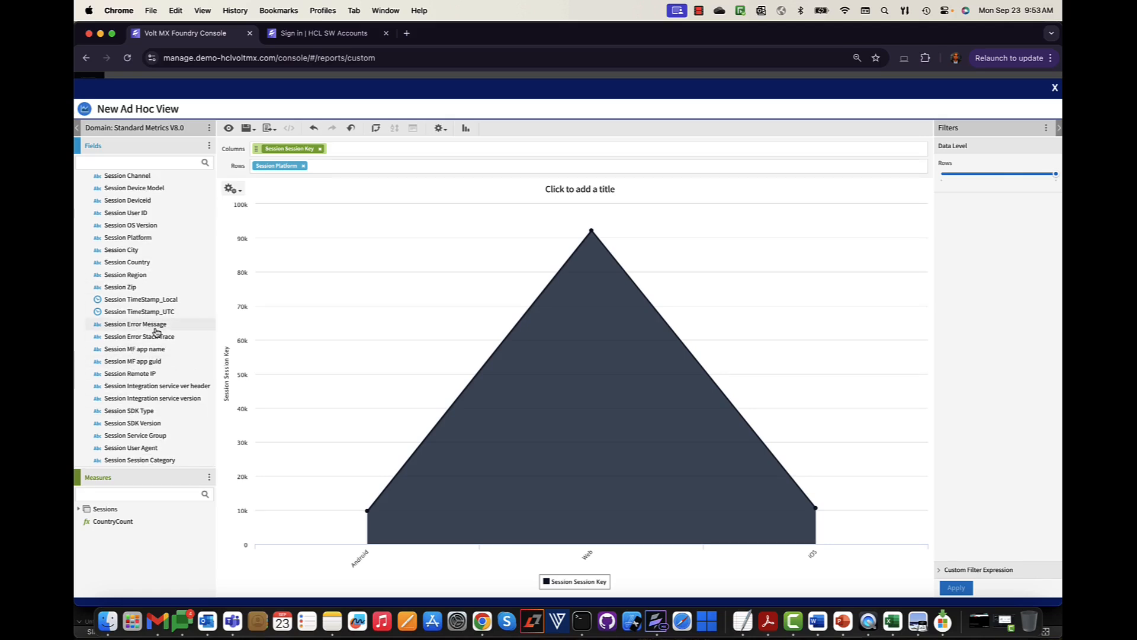
scroll(156, 331, up, 2)
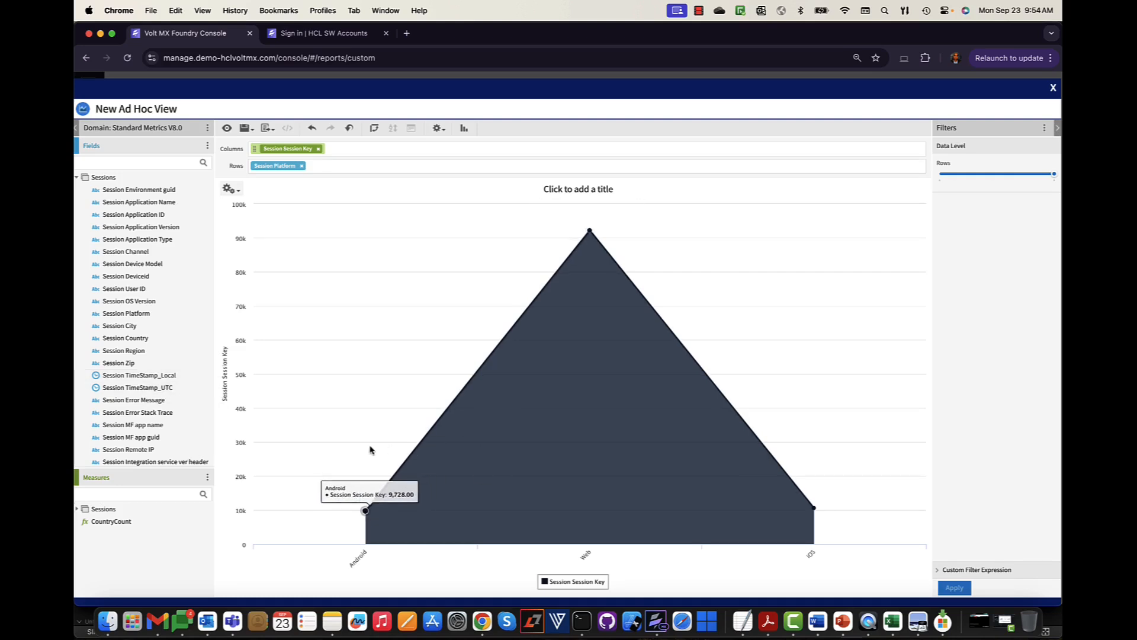
- Add Session TimeStamp_Local to Columns, giving one area series per date
right_click(136, 379)
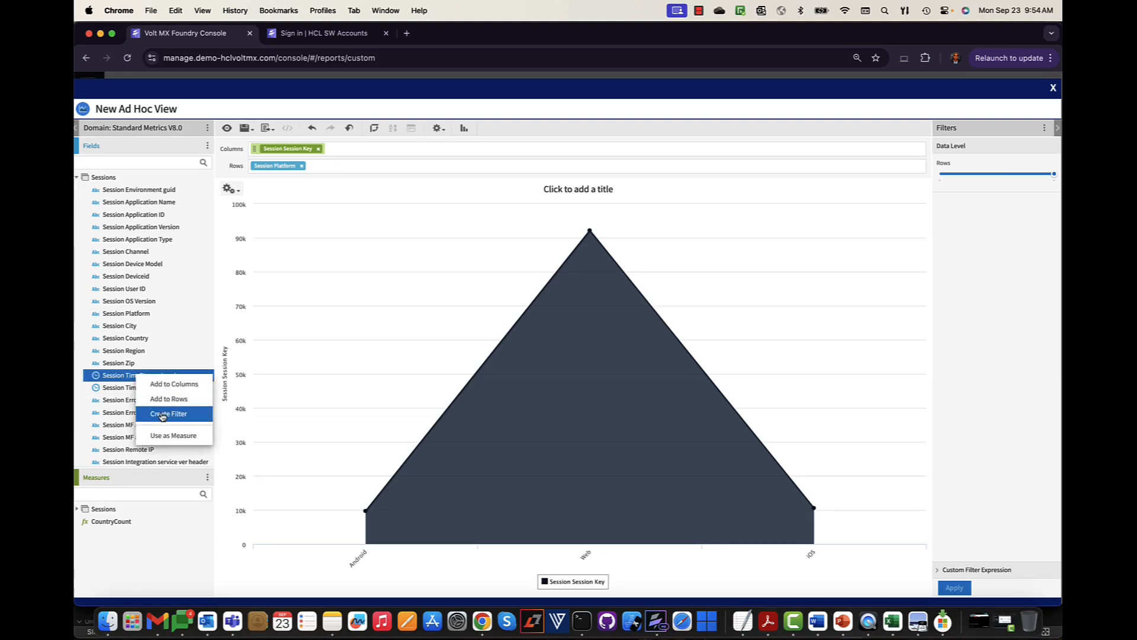
click(170, 385)
right_click(149, 379)
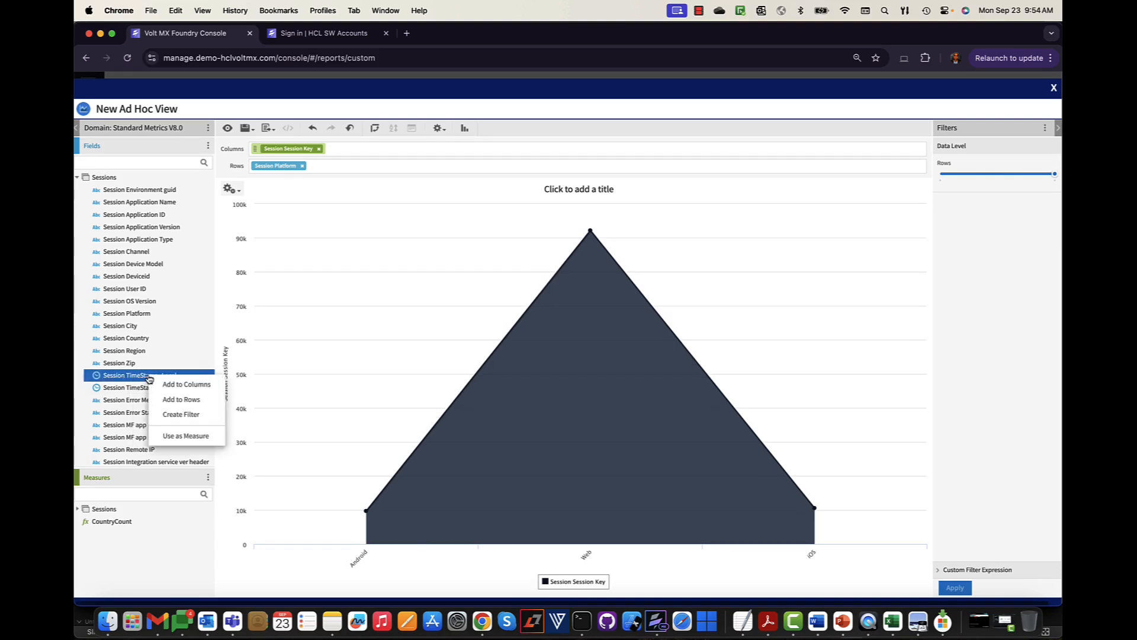
click(157, 385)
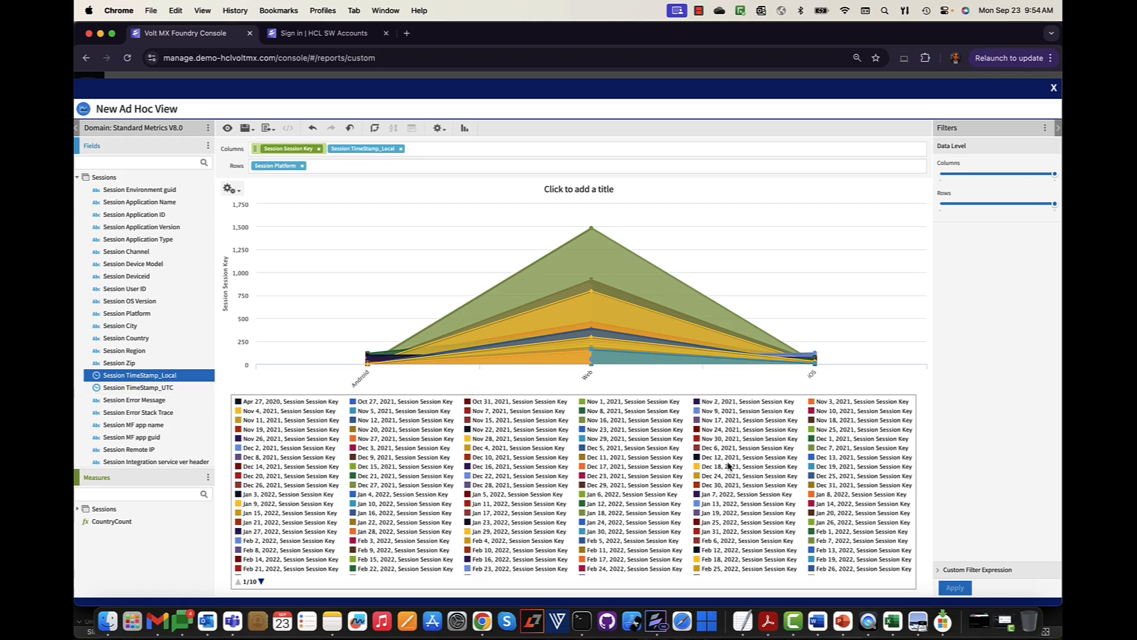
right_click(166, 375)
- Create an 'is between' filter on Session TimeStamp_Local starting 2024-03-01
right_click(185, 379)
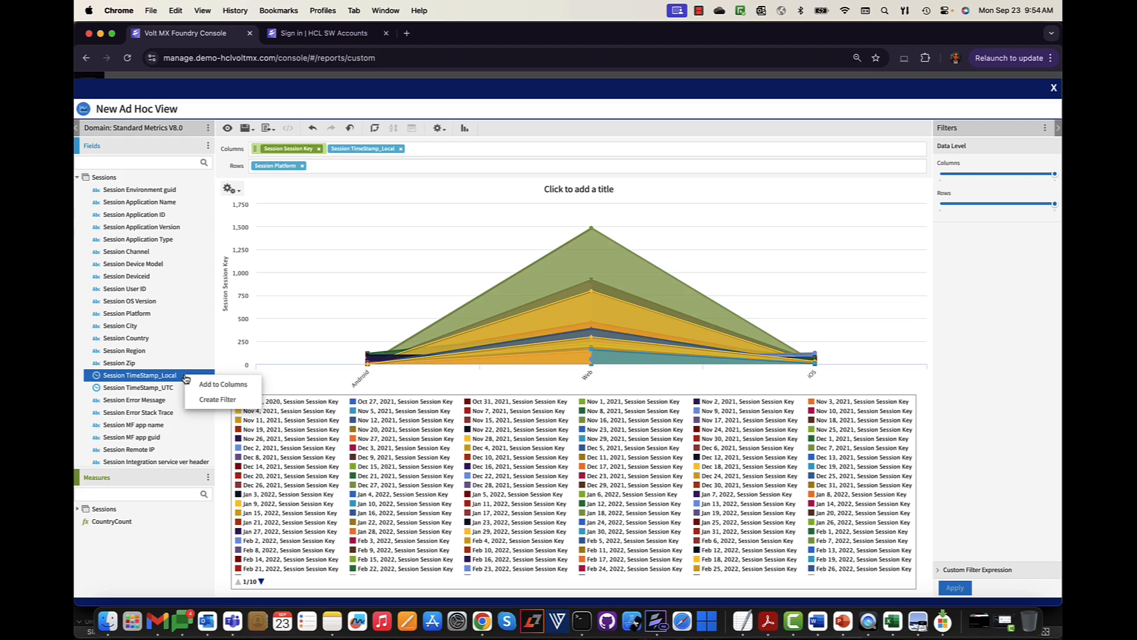
click(215, 399)
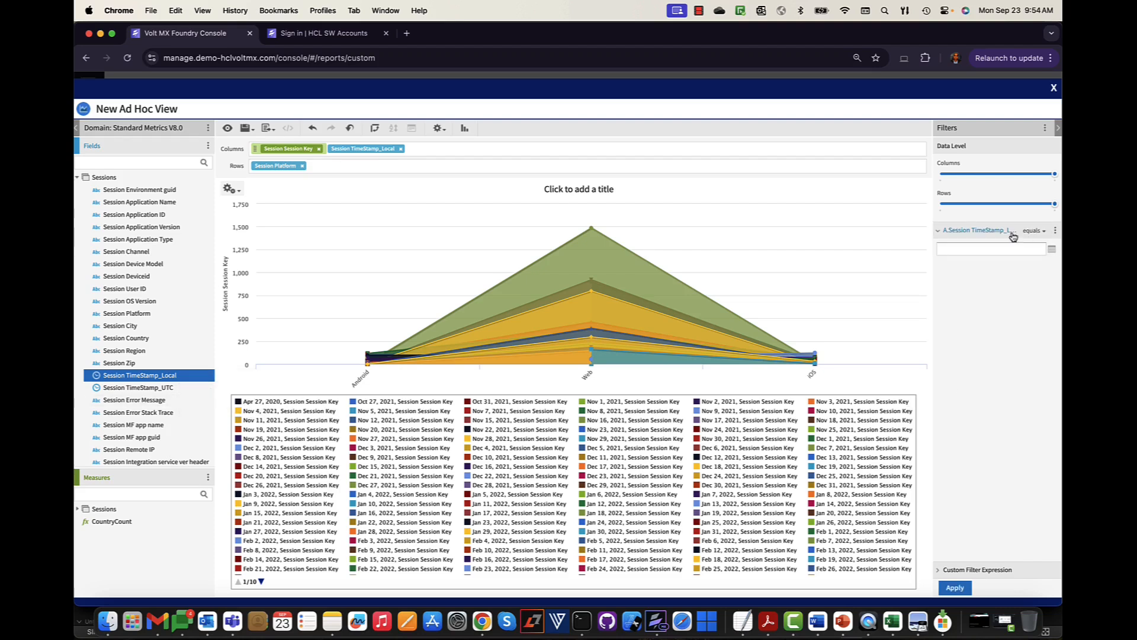
click(1034, 230)
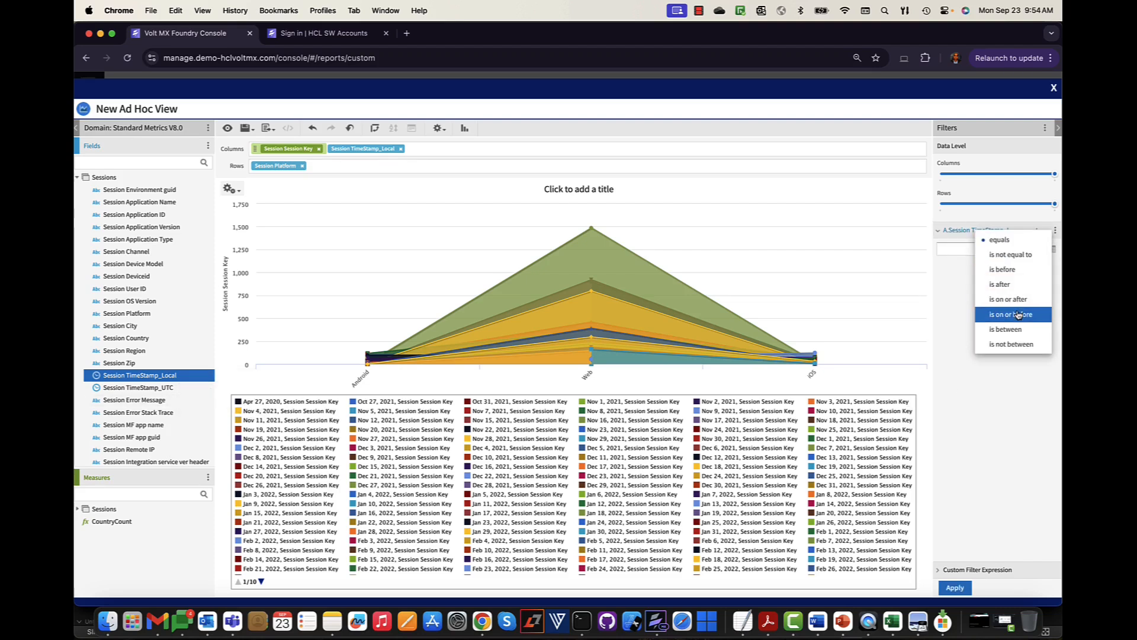
click(1012, 329)
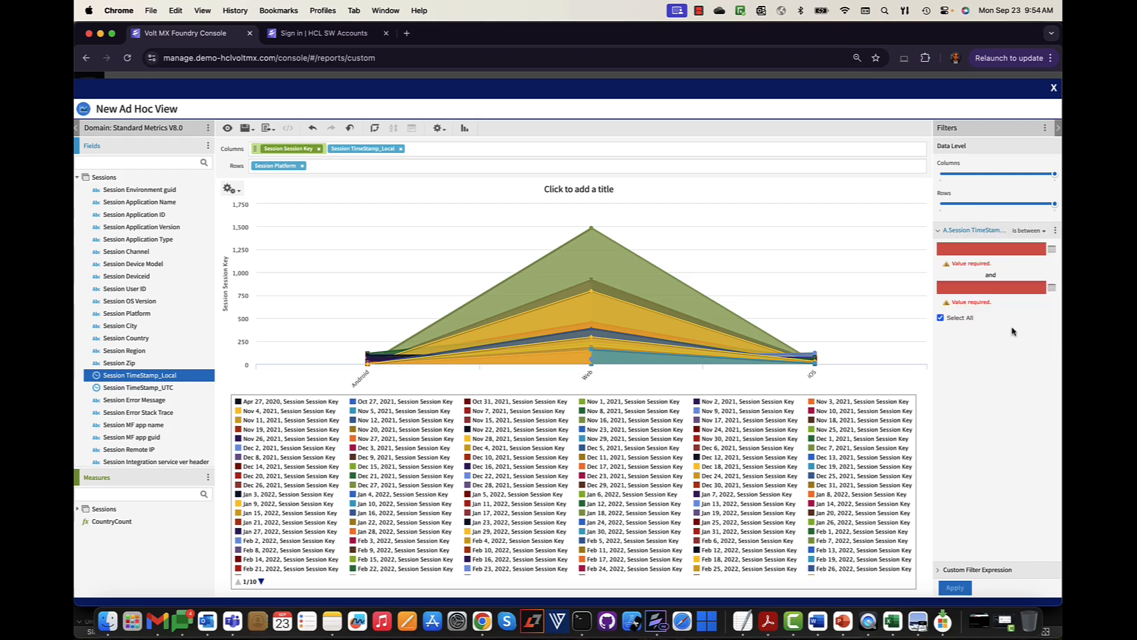
click(1054, 251)
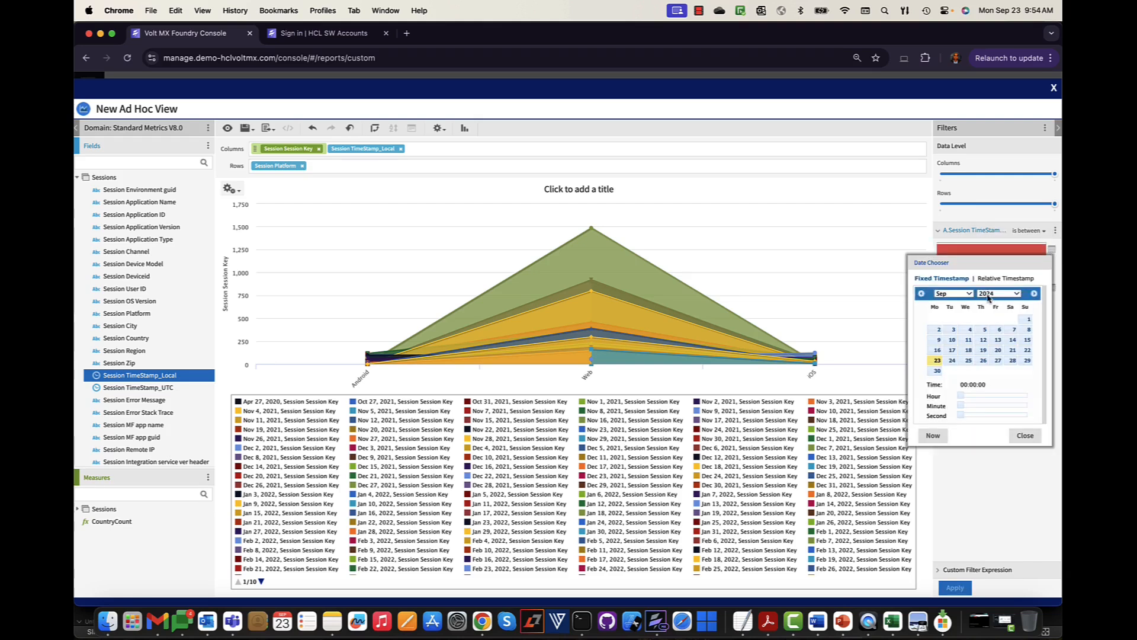
click(965, 294)
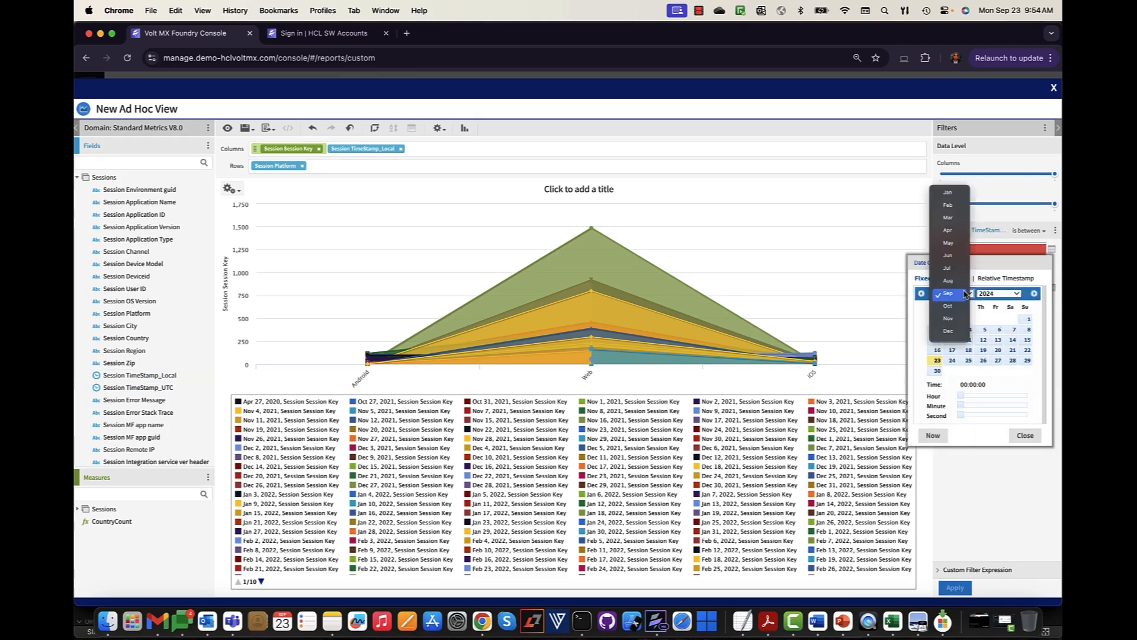
click(957, 223)
click(999, 323)
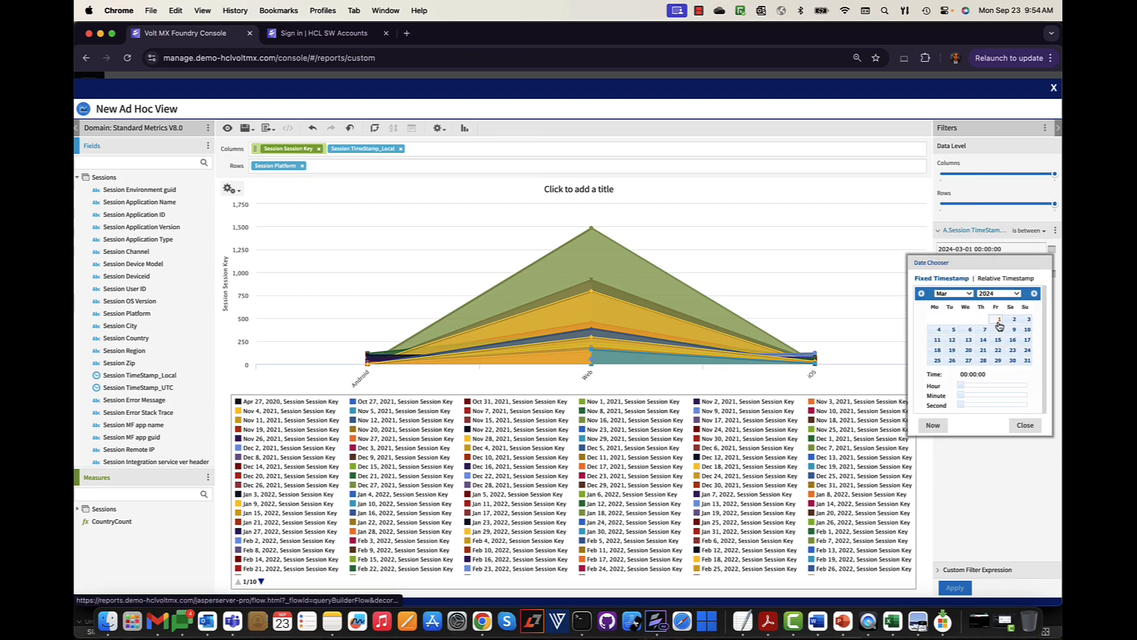
click(1025, 426)
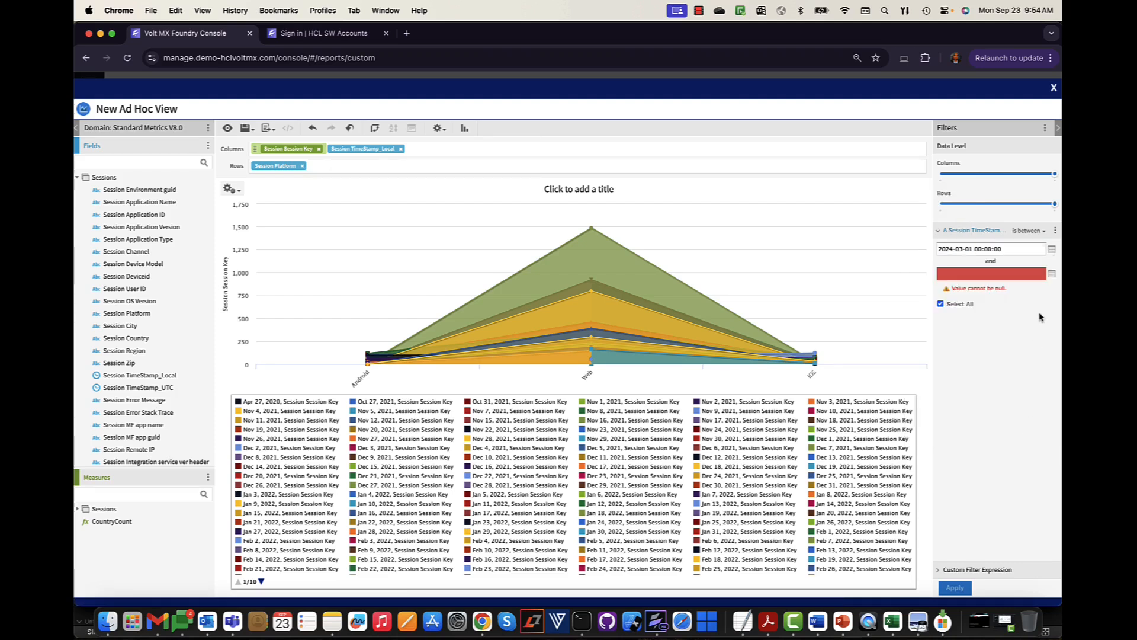
- Set the filter's end date to 2024-06-01 and apply the date range
click(1052, 274)
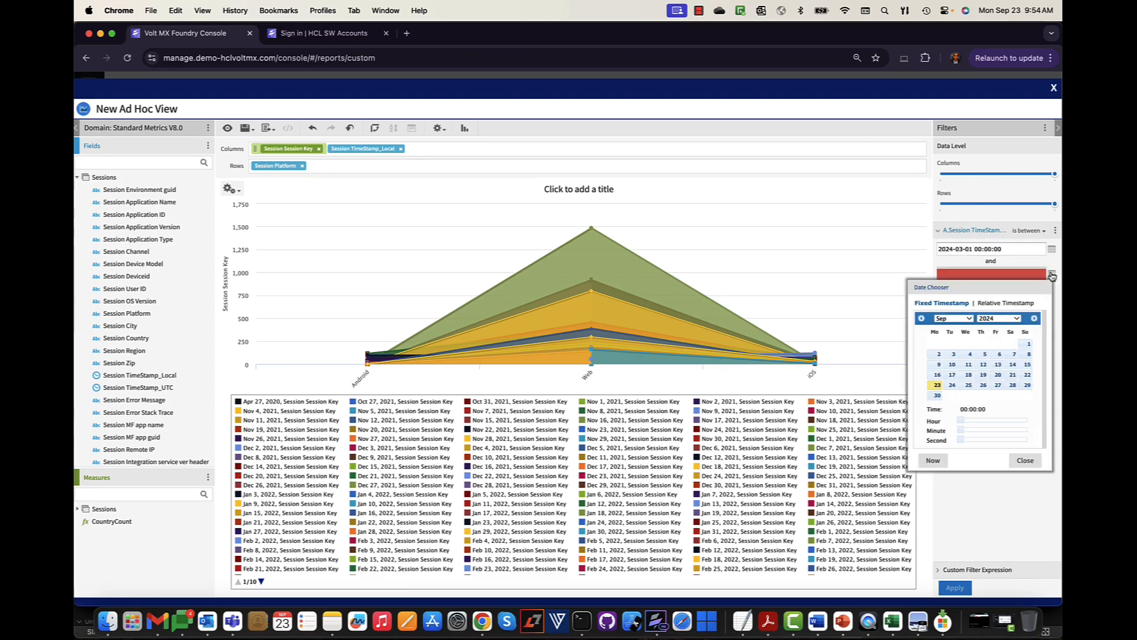
click(967, 318)
click(948, 280)
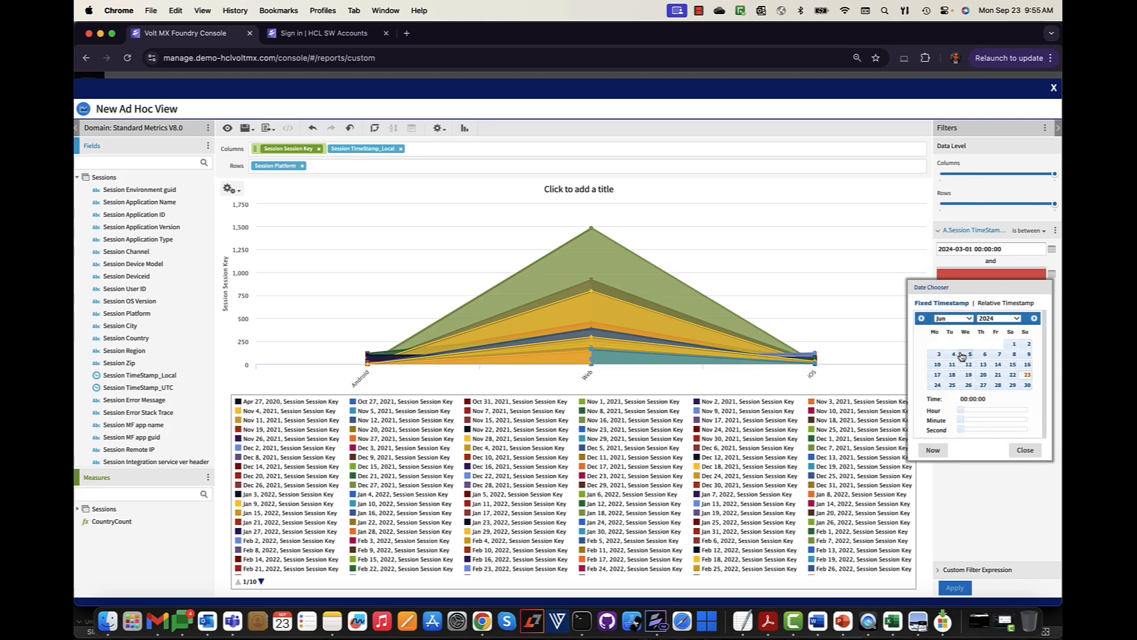
click(1012, 345)
click(955, 587)
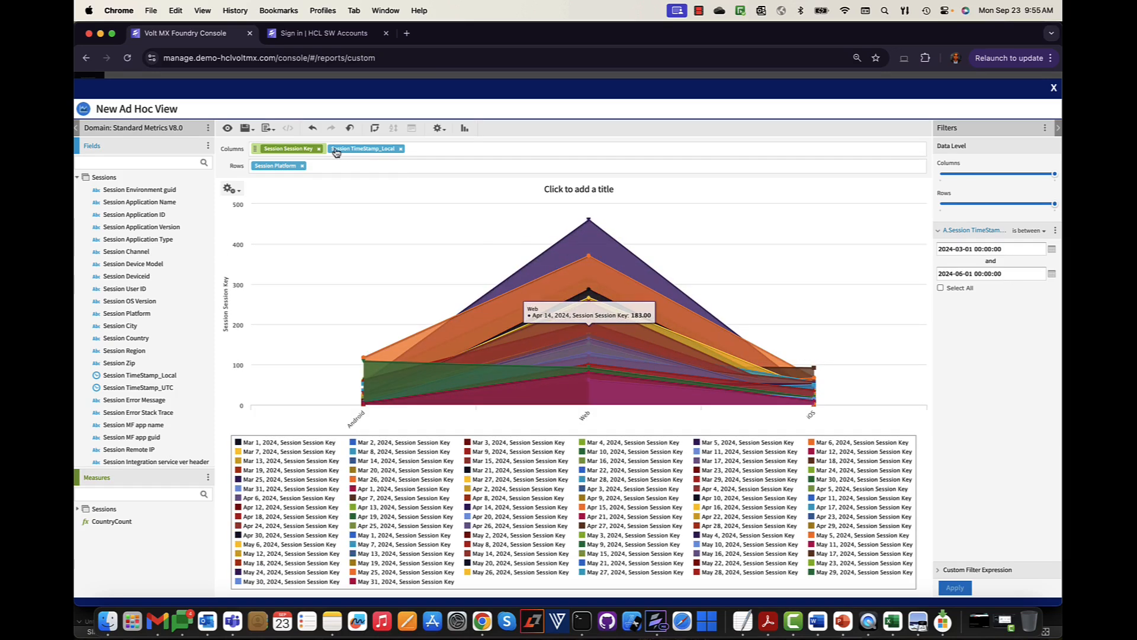
- Switch to Time Series Area, moving Session TimeStamp_Local to rows and Session Platform to columns
click(465, 129)
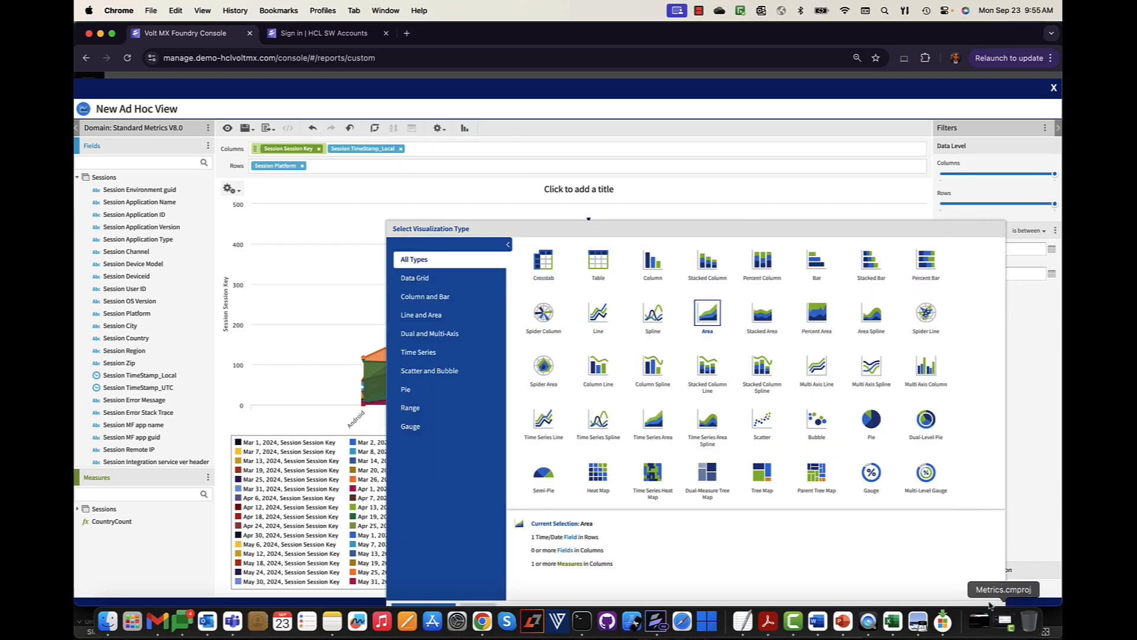
click(656, 422)
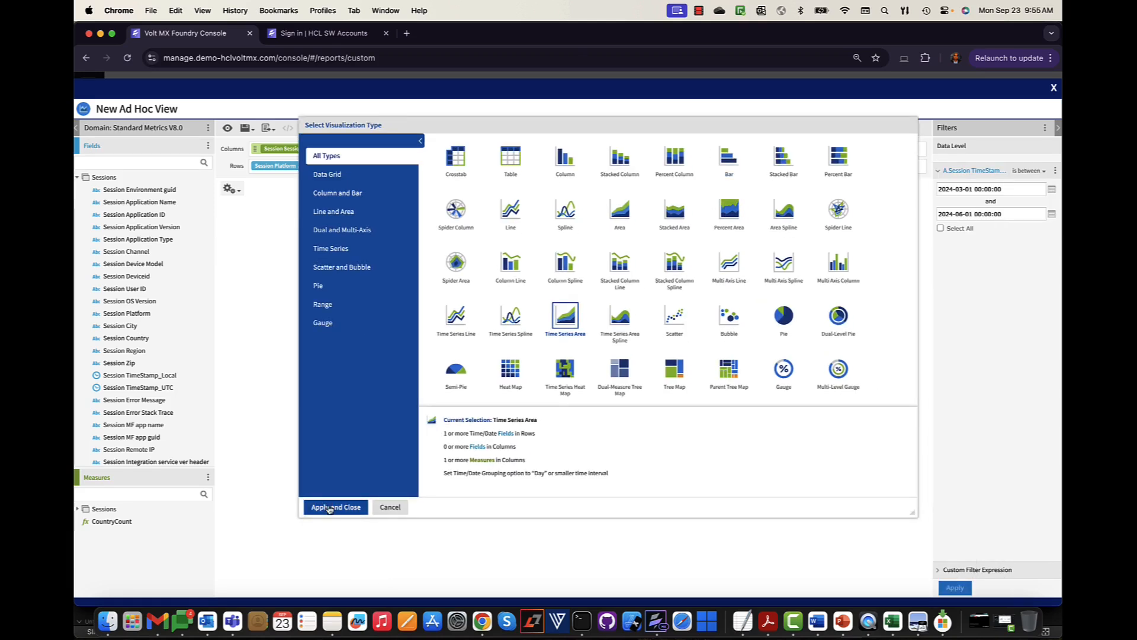
click(330, 508)
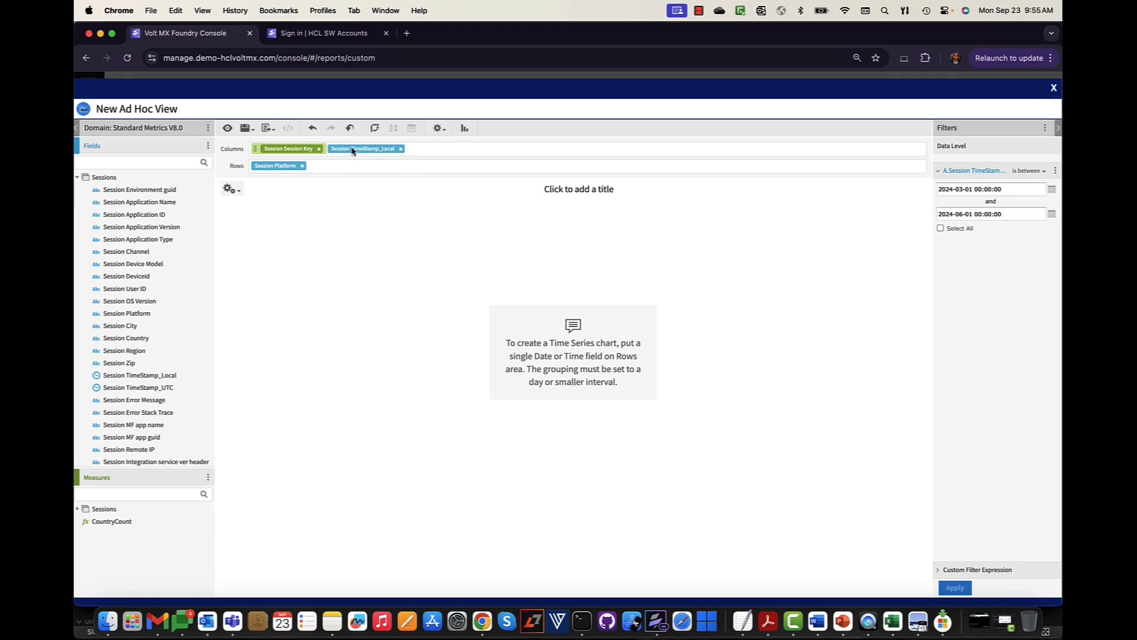
drag(356, 148, 353, 166)
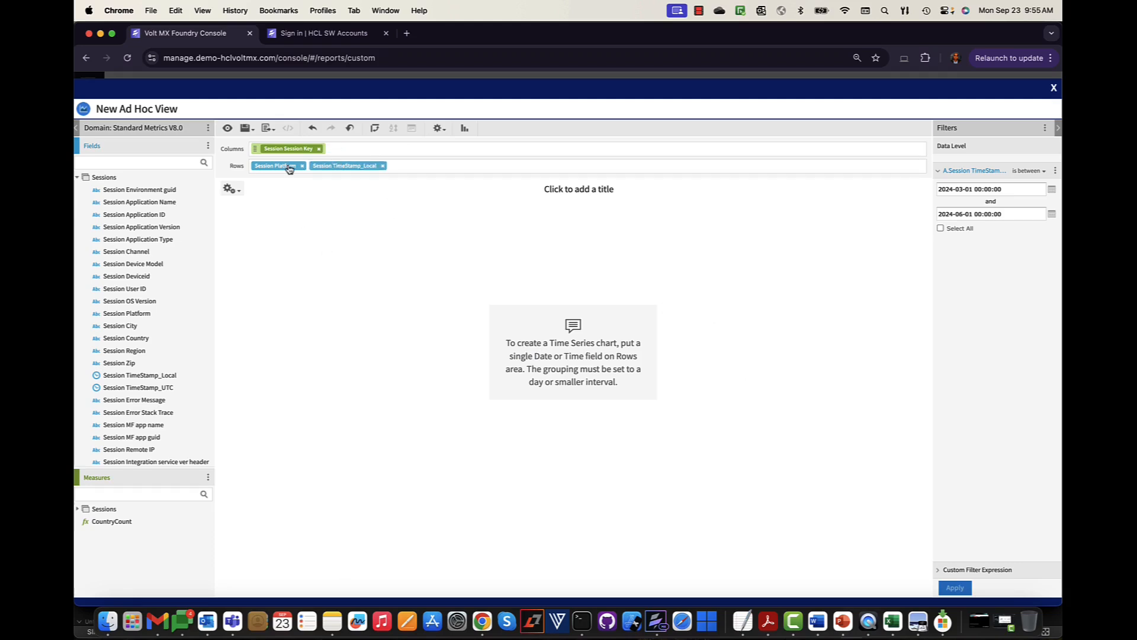
drag(290, 169, 377, 149)
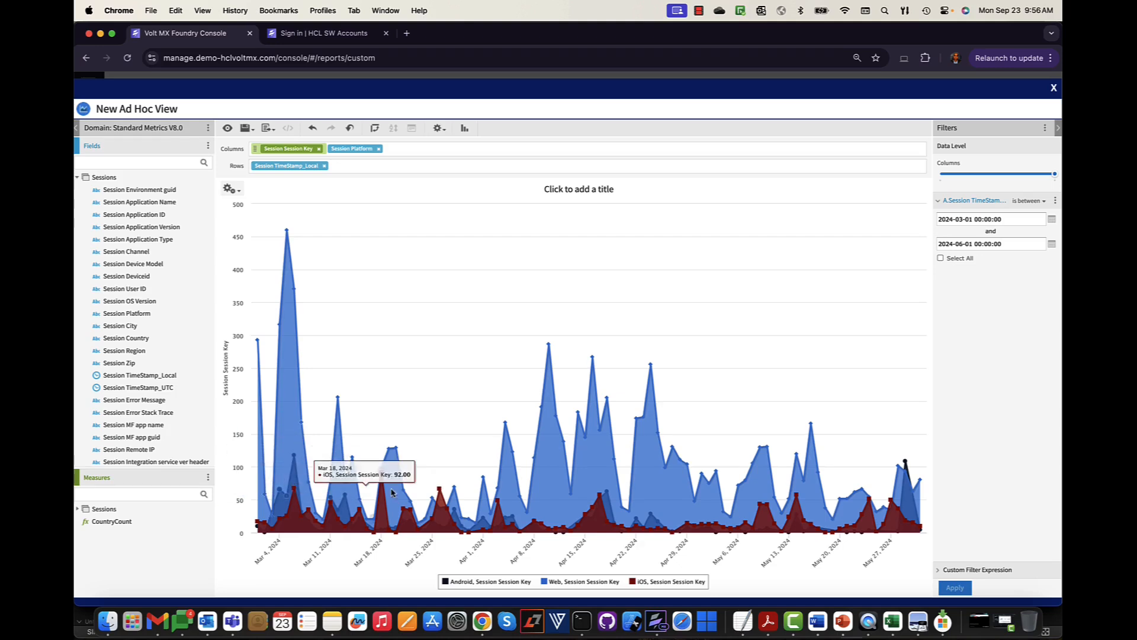
- Toggle the Web legend series off and back on, and briefly show the custom filter expression
click(566, 583)
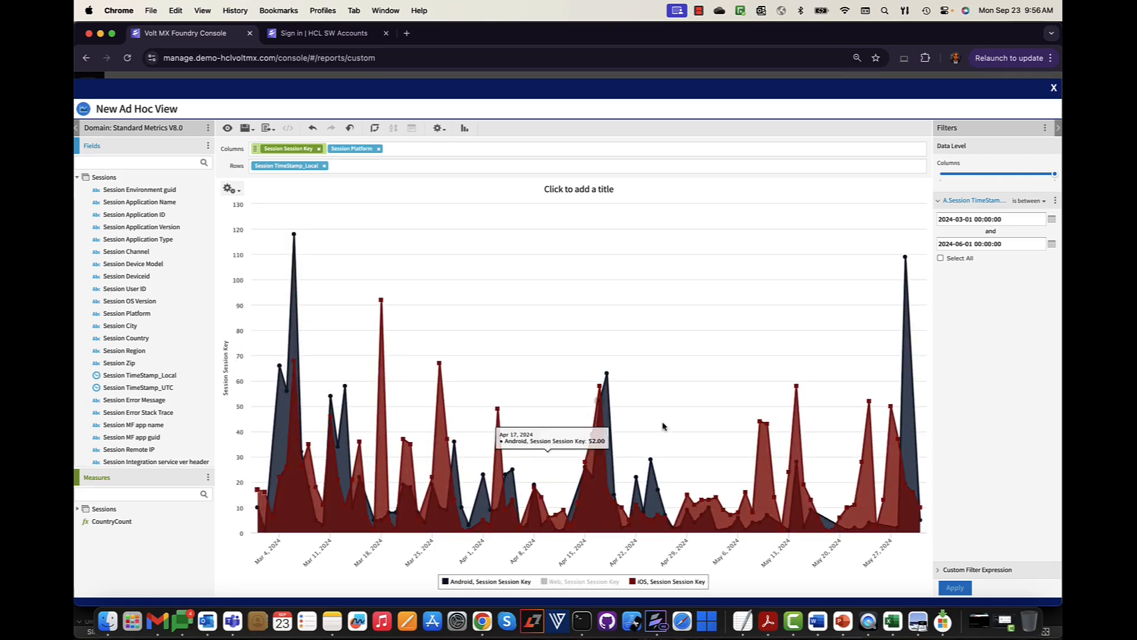
click(580, 583)
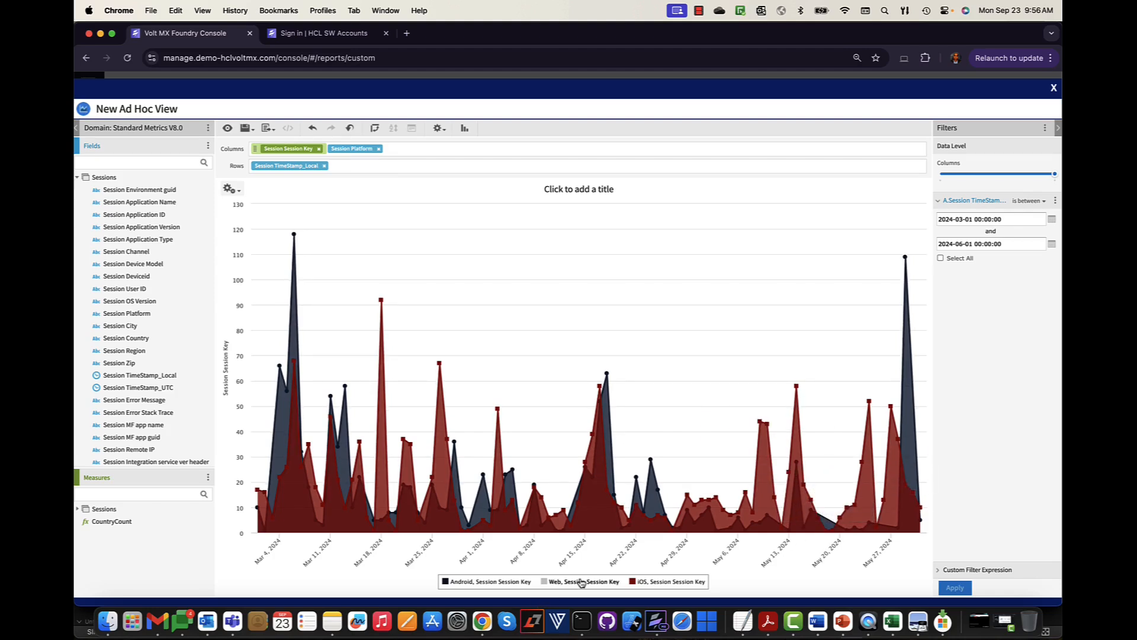
click(582, 584)
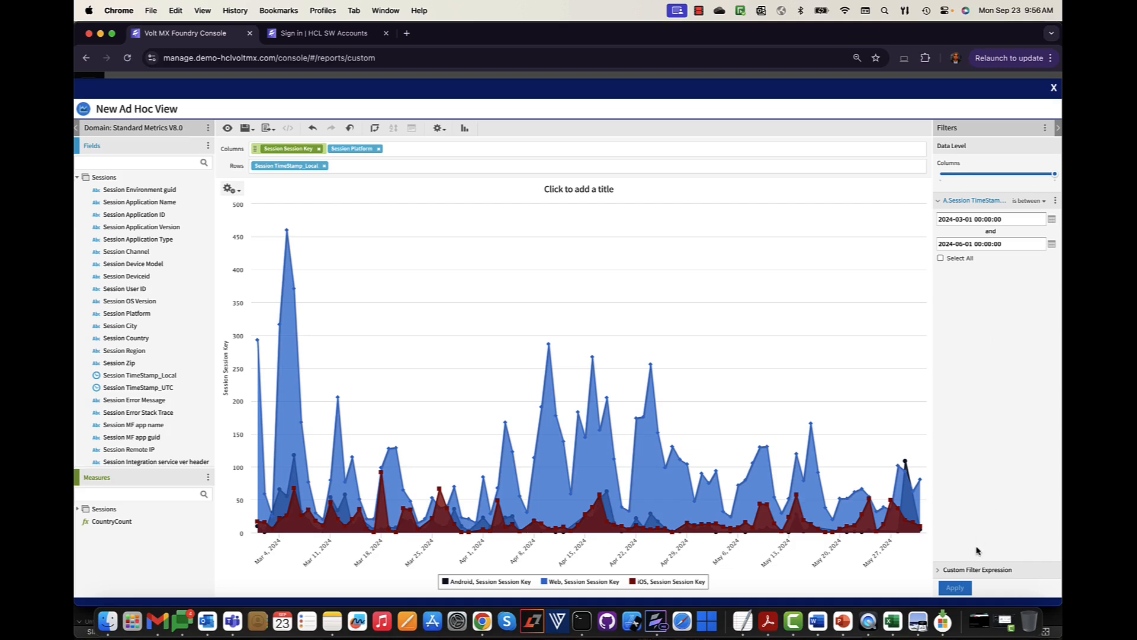
click(940, 571)
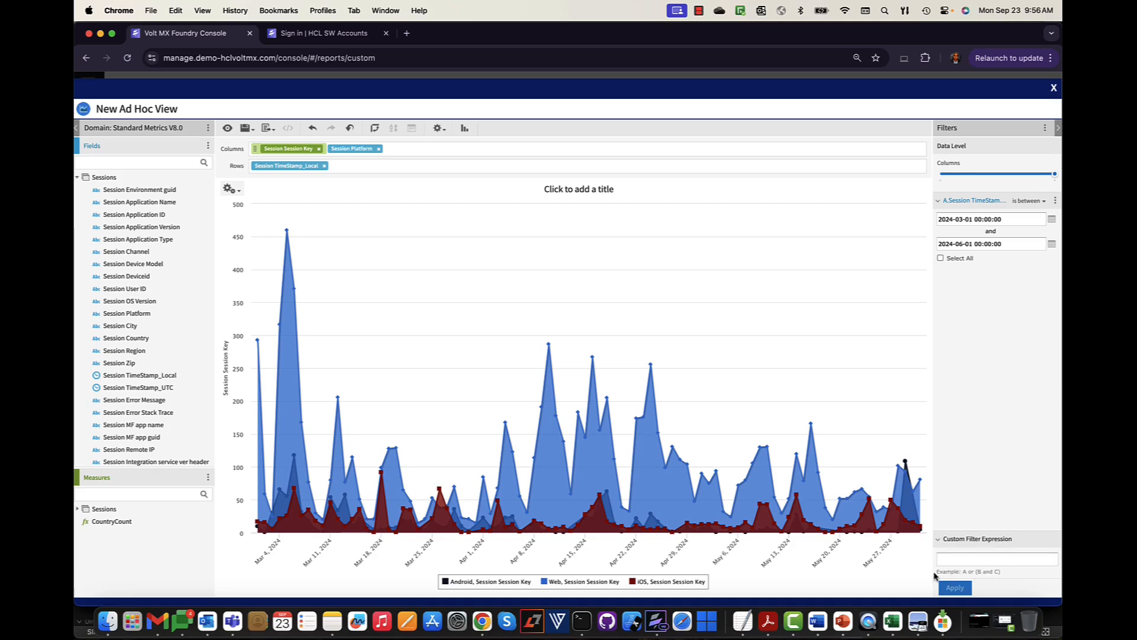
click(939, 542)
- Title the chart 'Platform Usage Over Time'
click(596, 190)
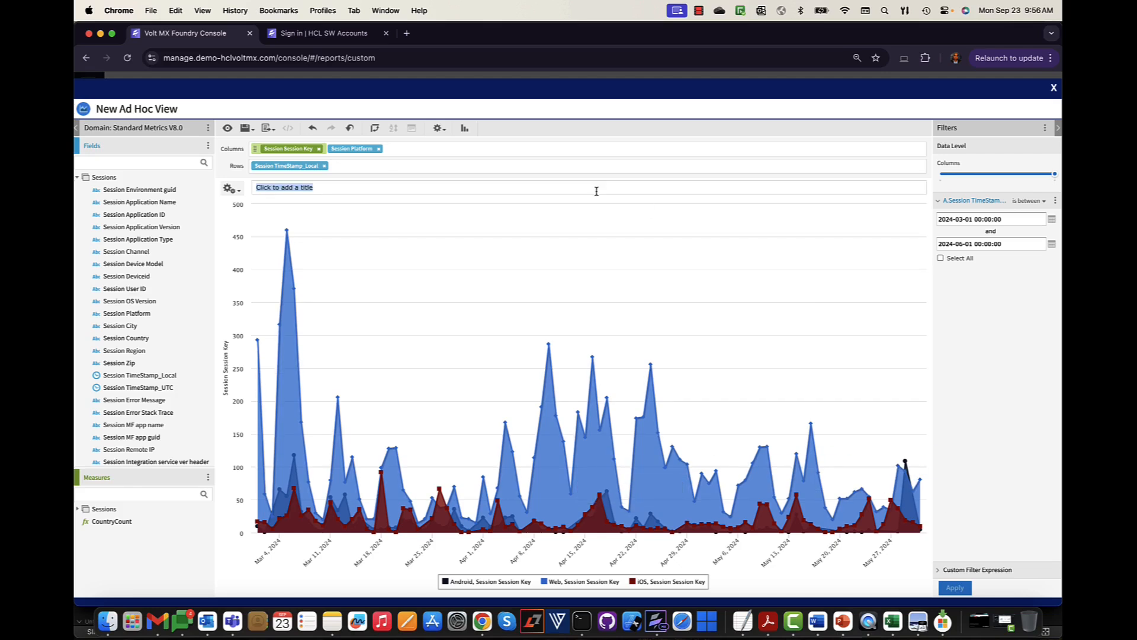
text(Platform Usage Over Time)
key(Return)
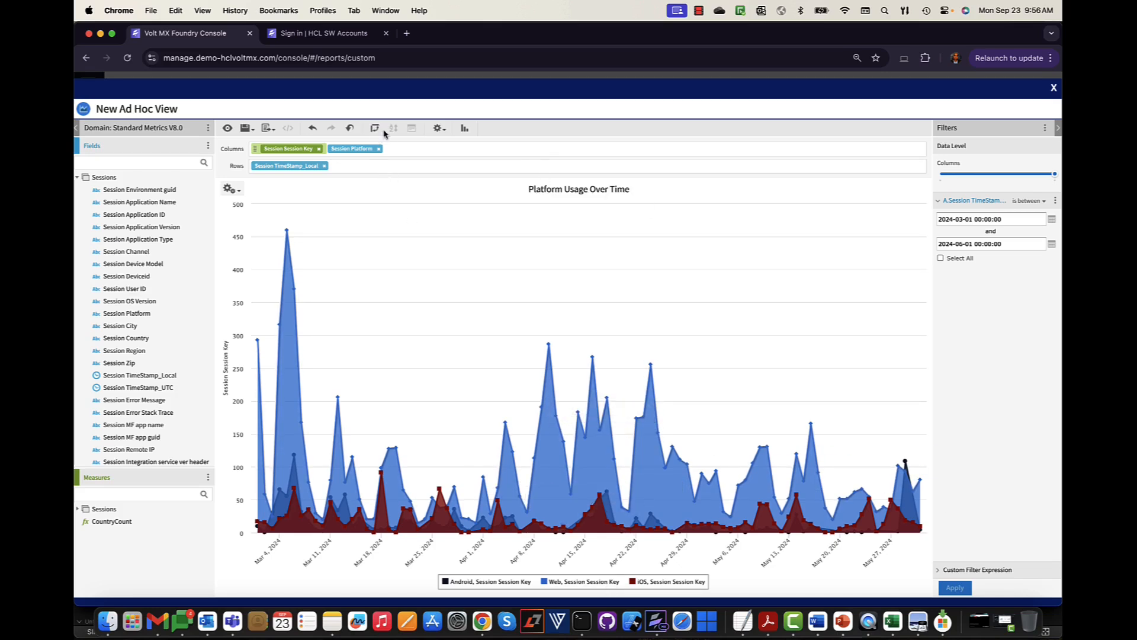
mouse_move(257, 138)
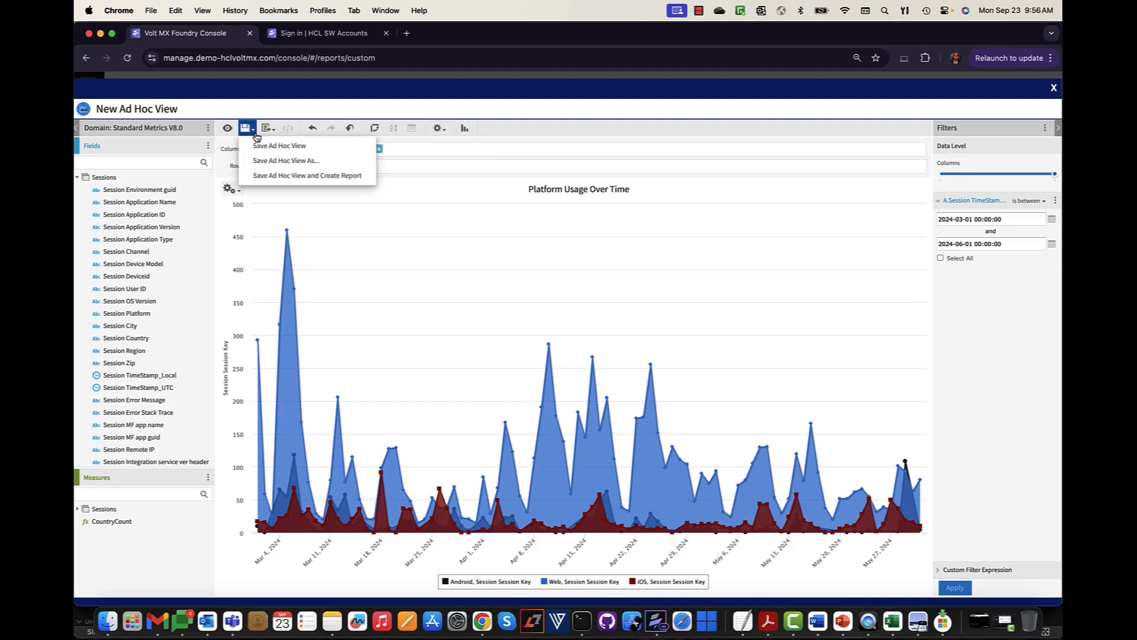
- Save the view and a report from it in Private Reports, named 'TimeSeries Adhoc' and 'TimeSeries Adhoc Report'
click(268, 177)
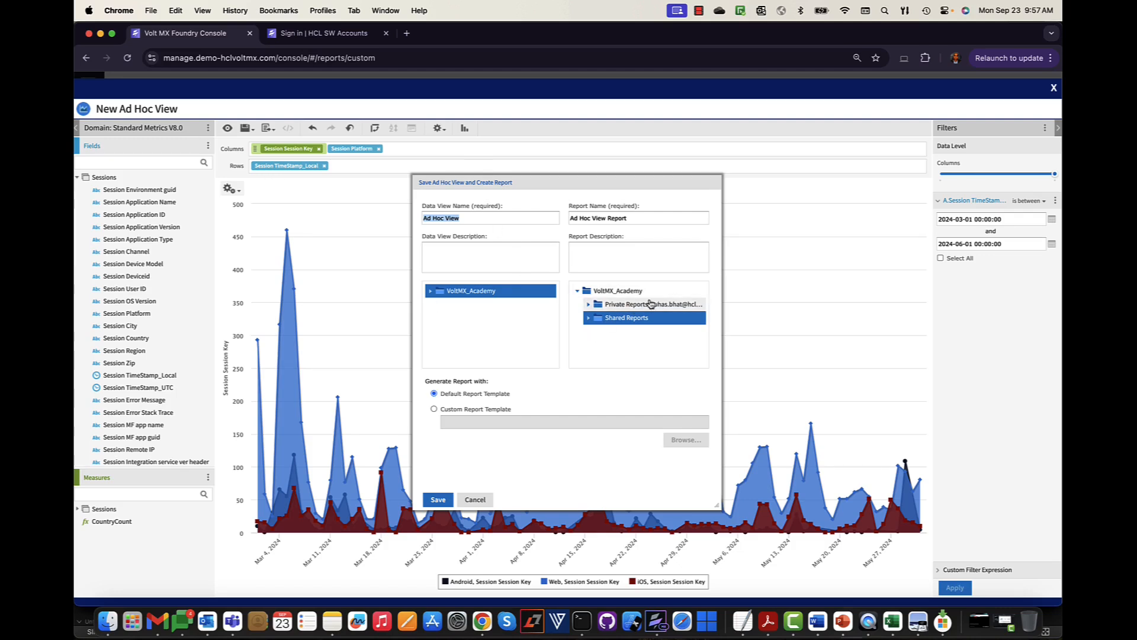
click(431, 291)
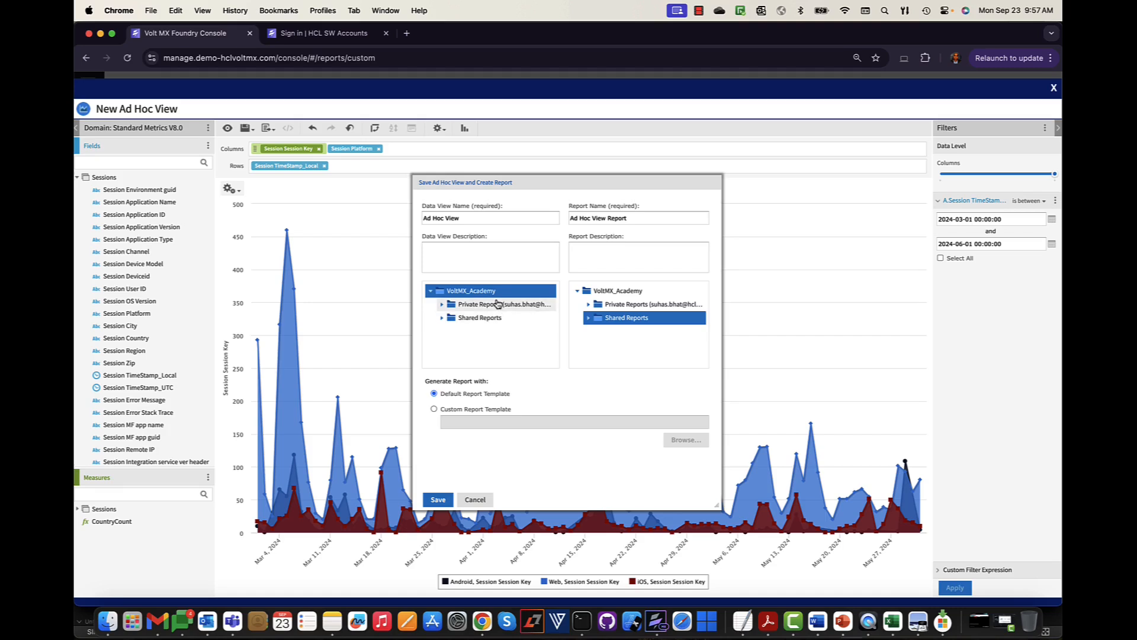
click(497, 305)
click(613, 305)
triple_click(479, 220)
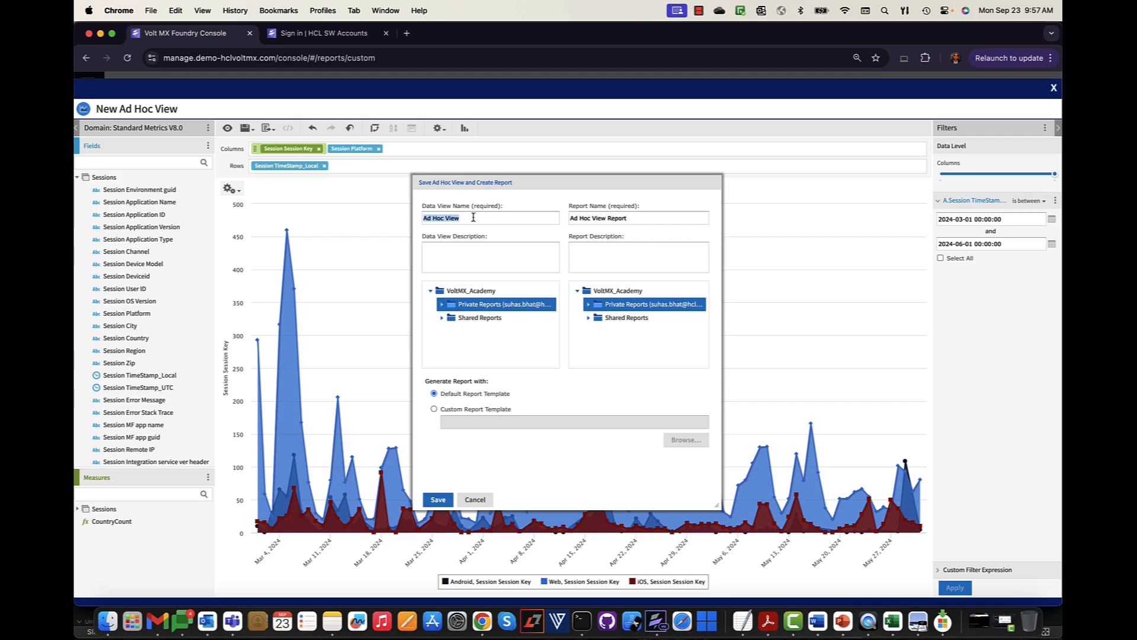
text(TimeSEries Adhoc)
triple_click(498, 217)
key(super+c)
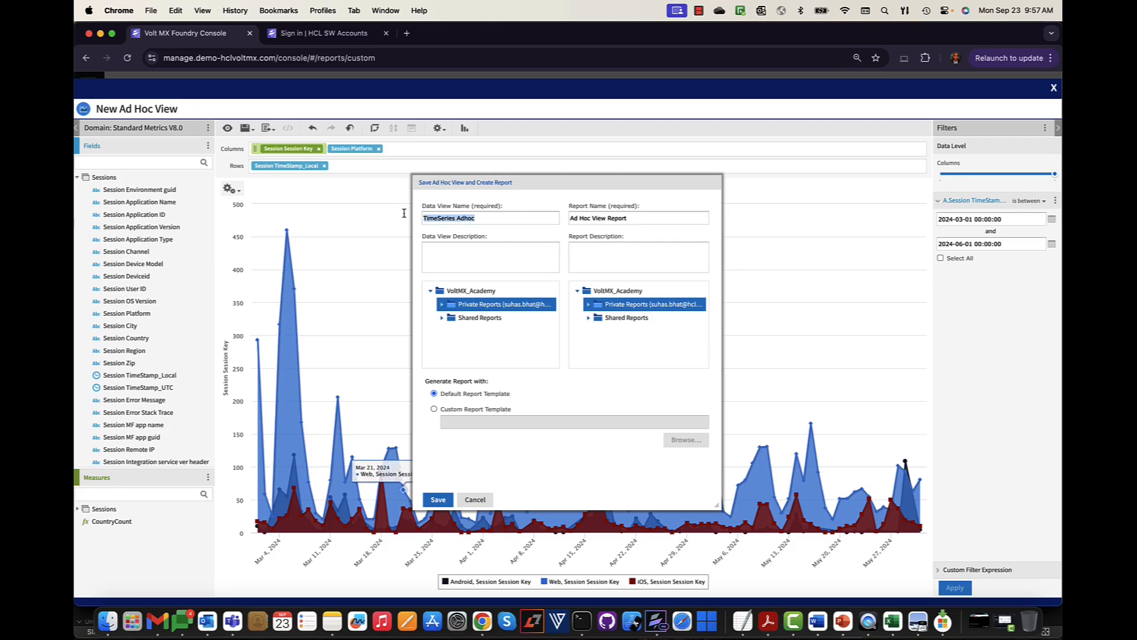
drag(609, 218, 539, 216)
key(super+v)
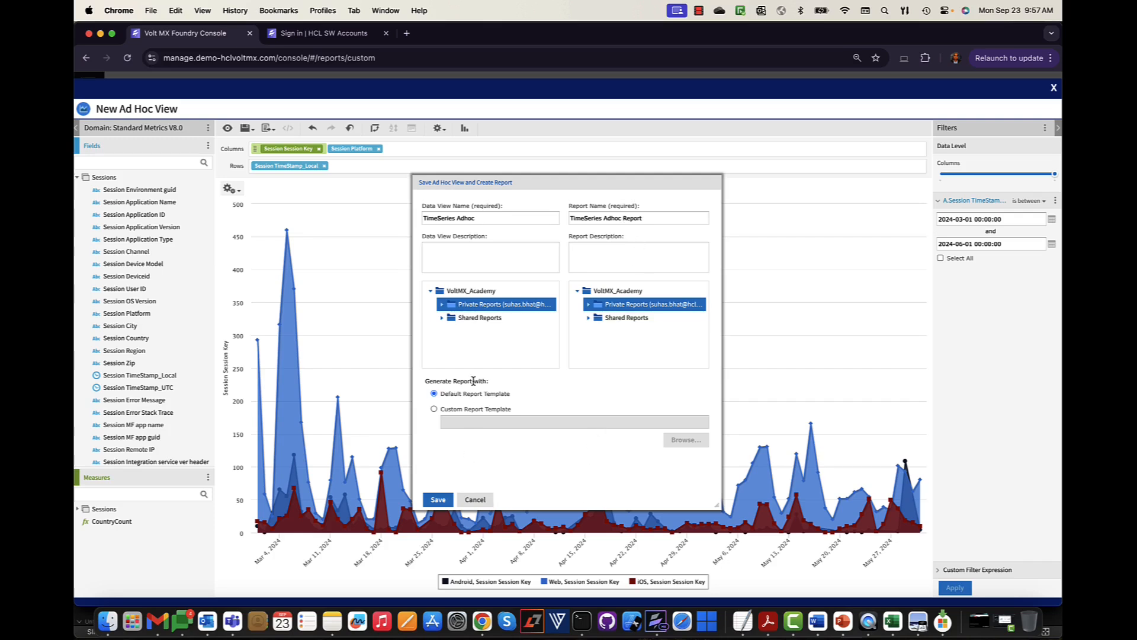
click(439, 500)
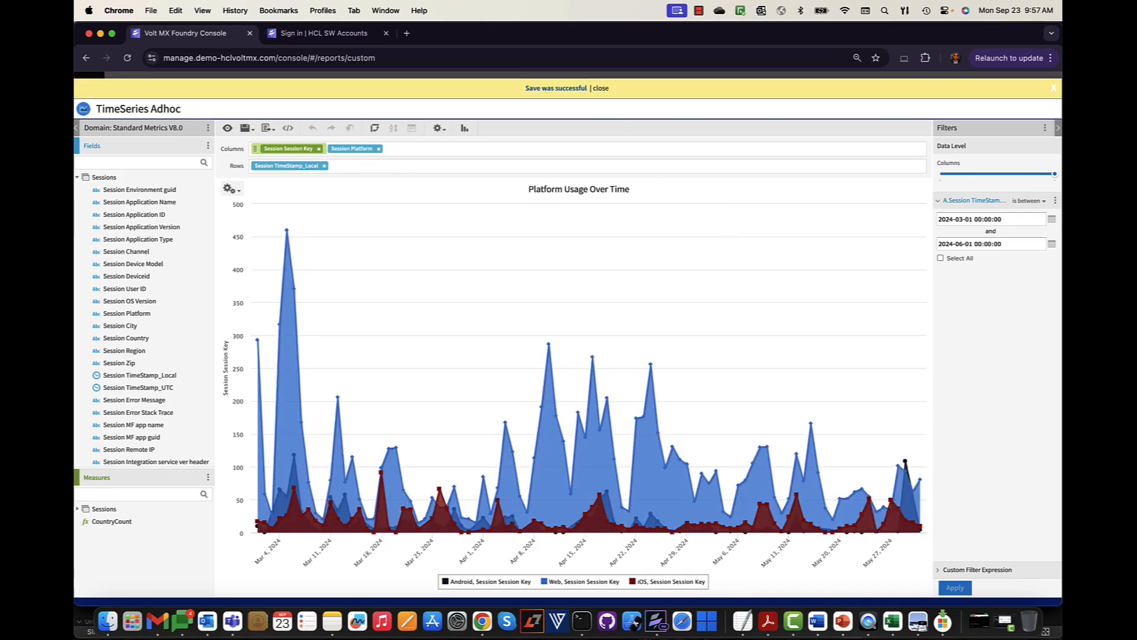
- Close the editor, select TimeSeries Adhoc Report under private Custom Reports, and run it
click(1054, 90)
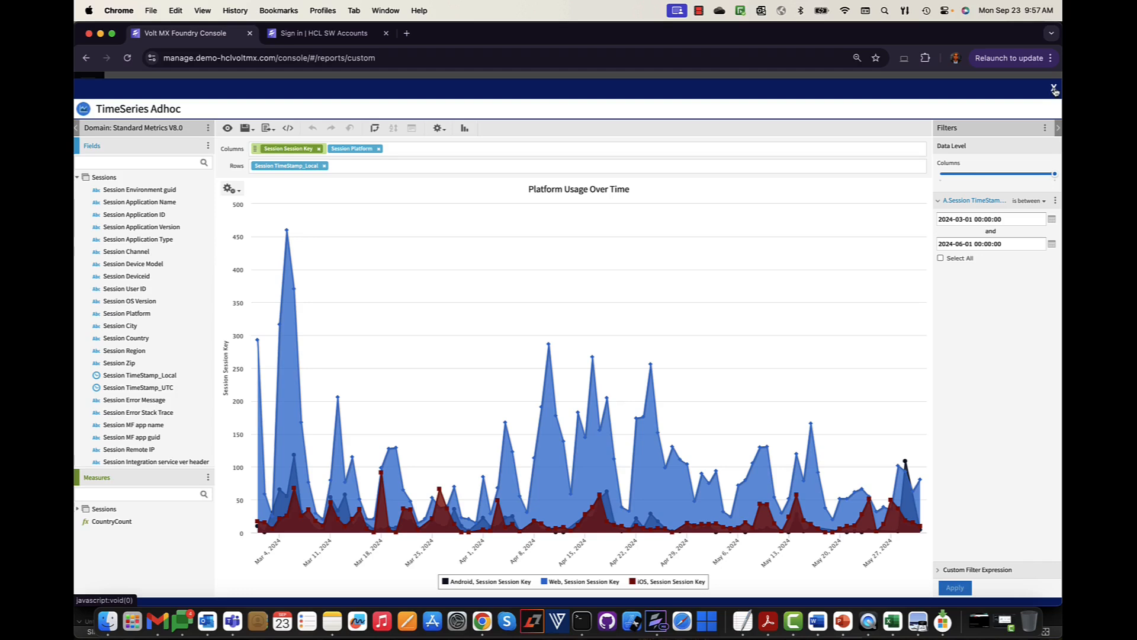
click(1055, 89)
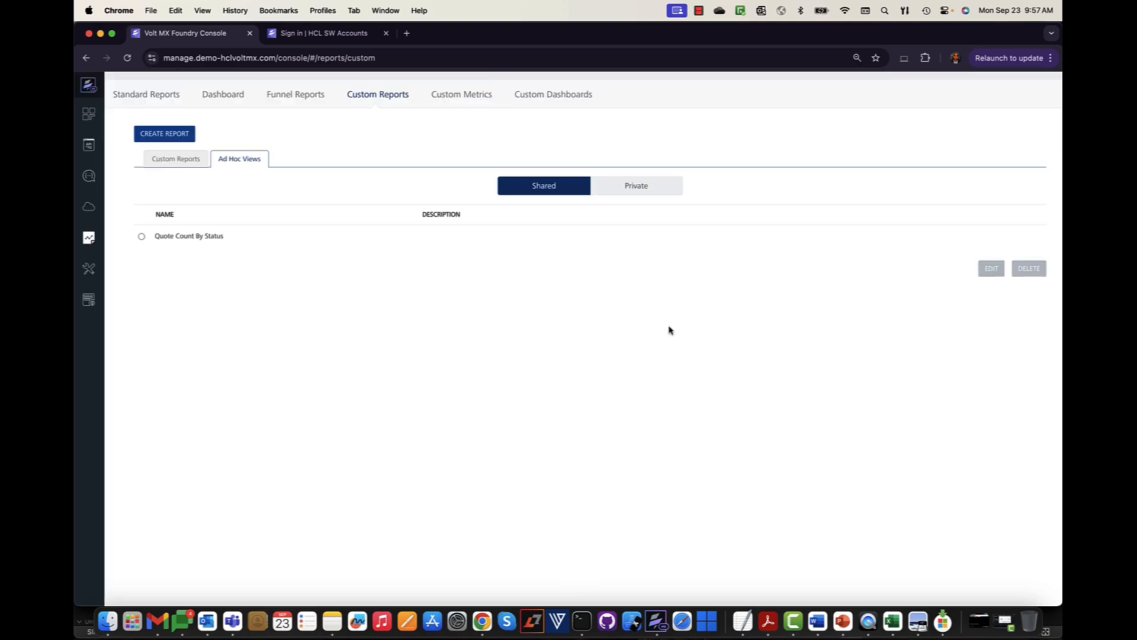
click(640, 190)
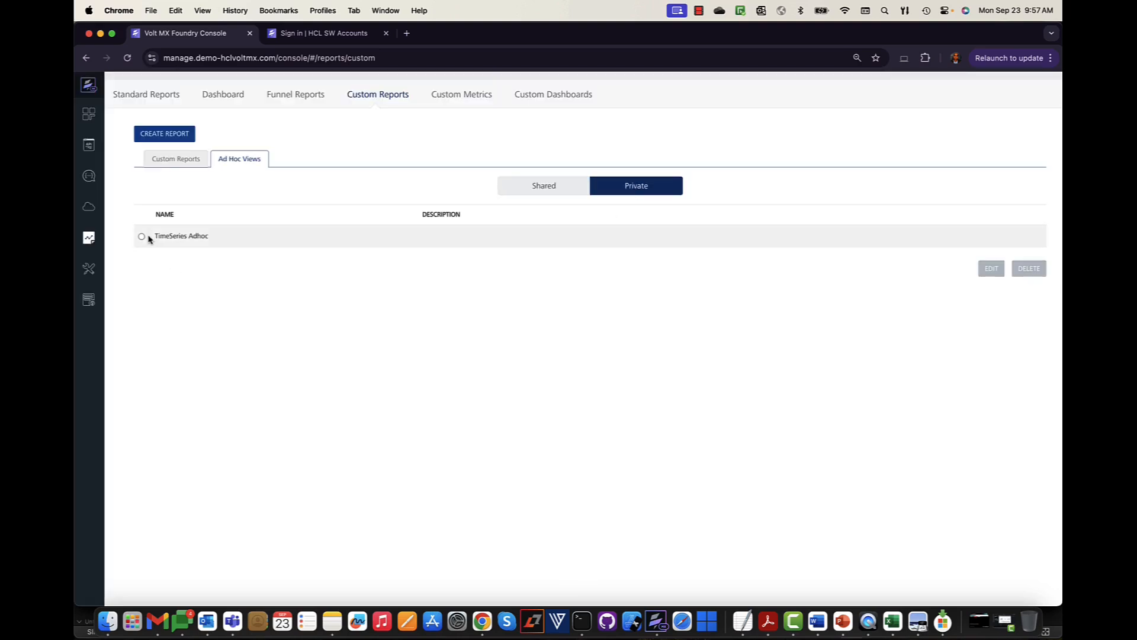
click(187, 159)
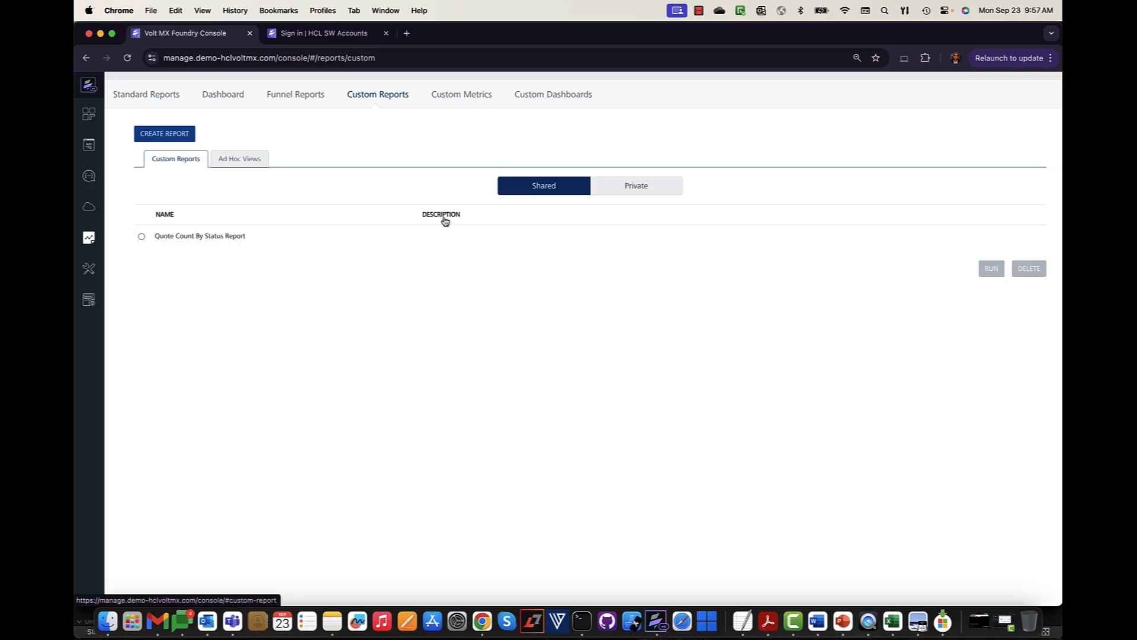
click(624, 189)
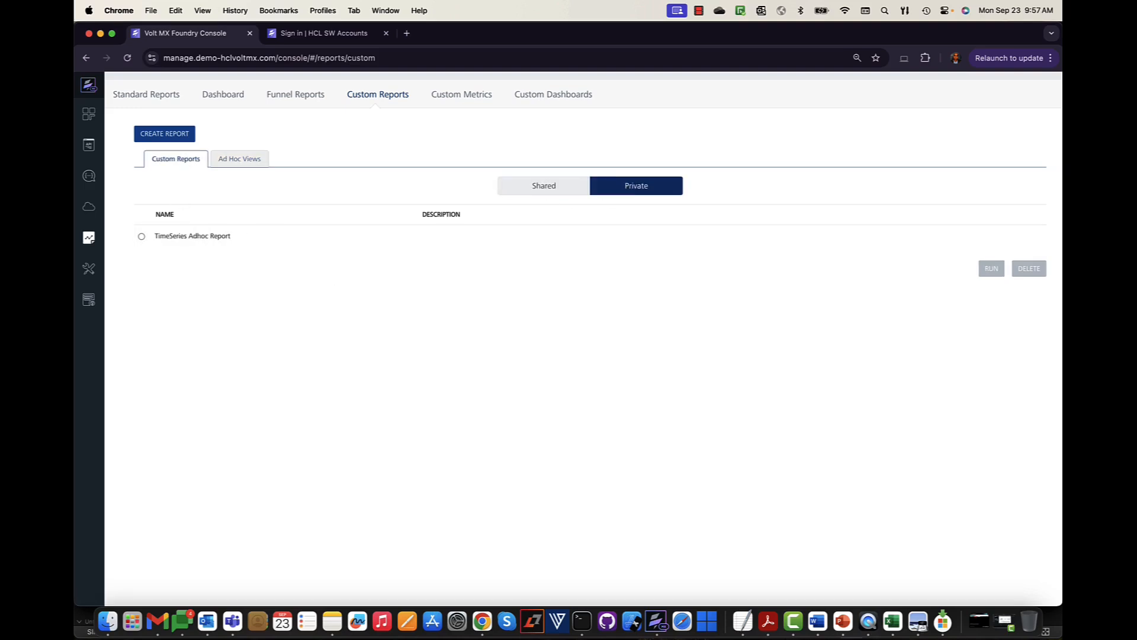
click(142, 236)
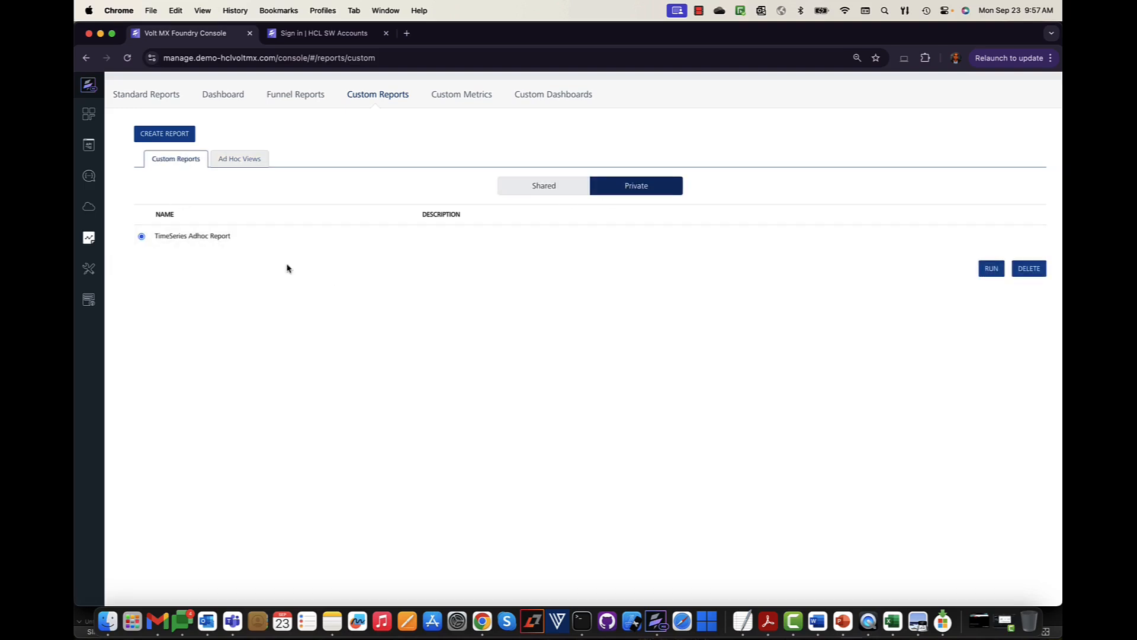
click(993, 271)
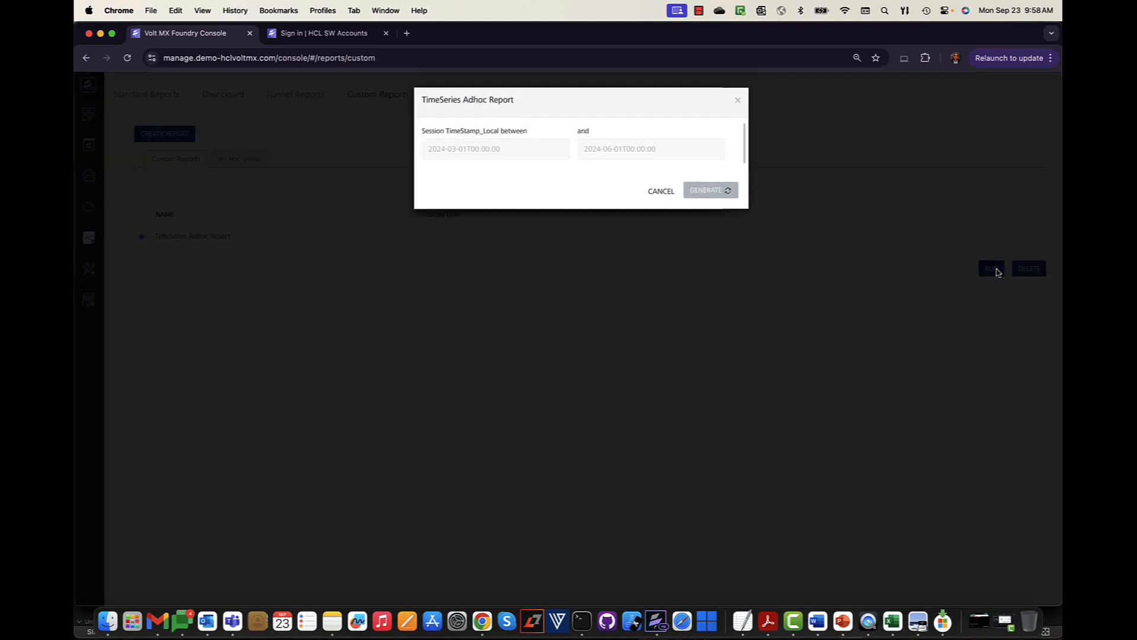
- Generate the report with its start date set to 2 March 2024
click(510, 153)
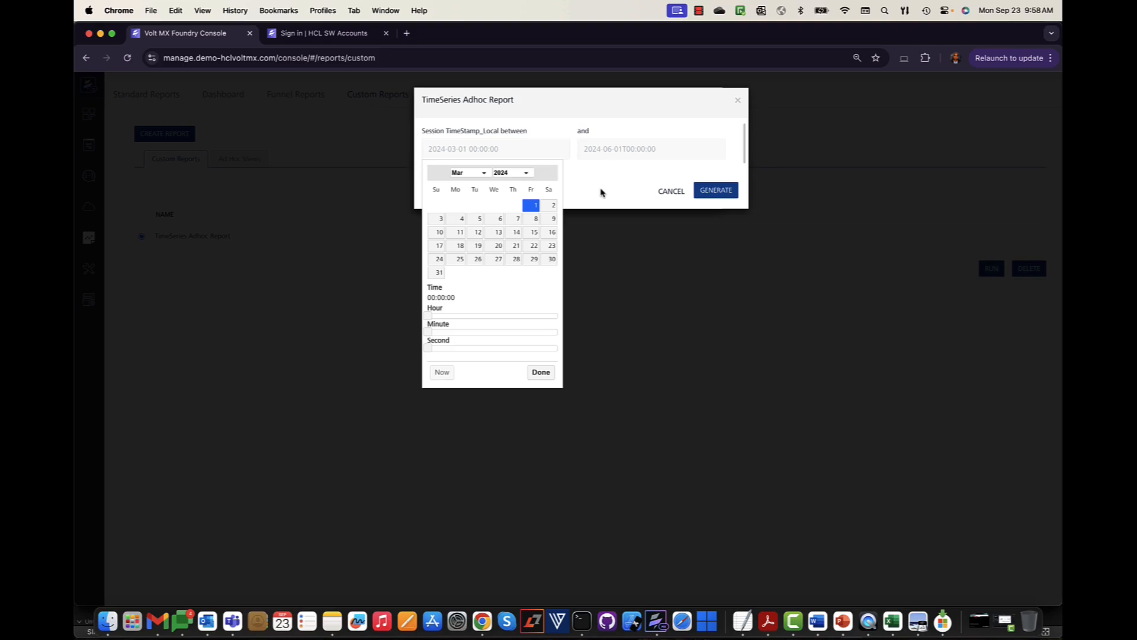
click(553, 205)
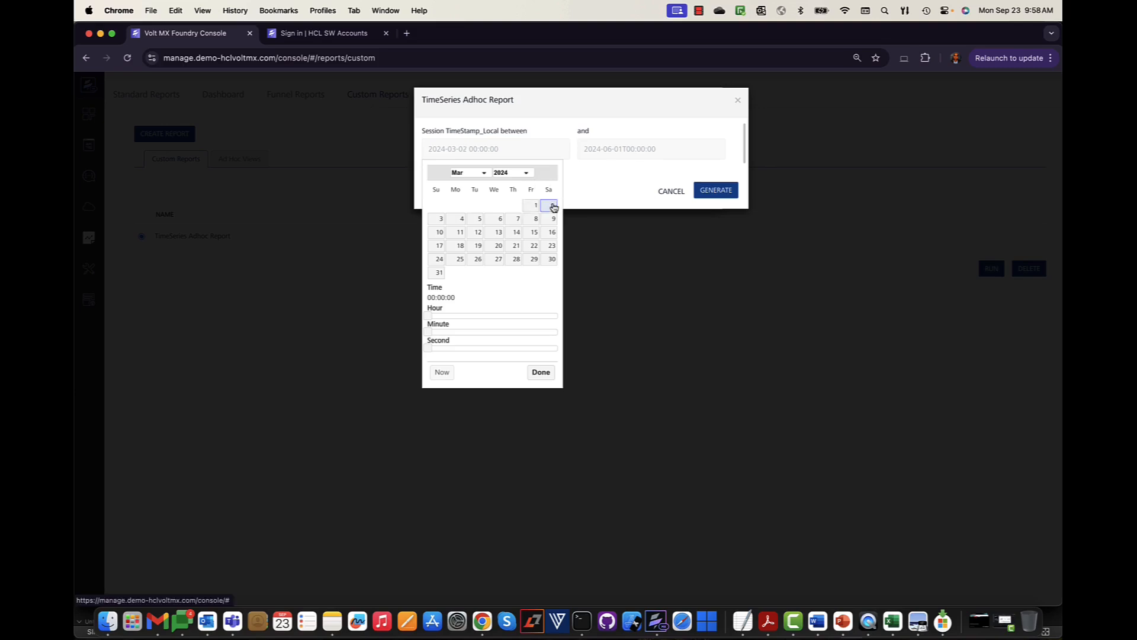
click(586, 194)
click(725, 195)
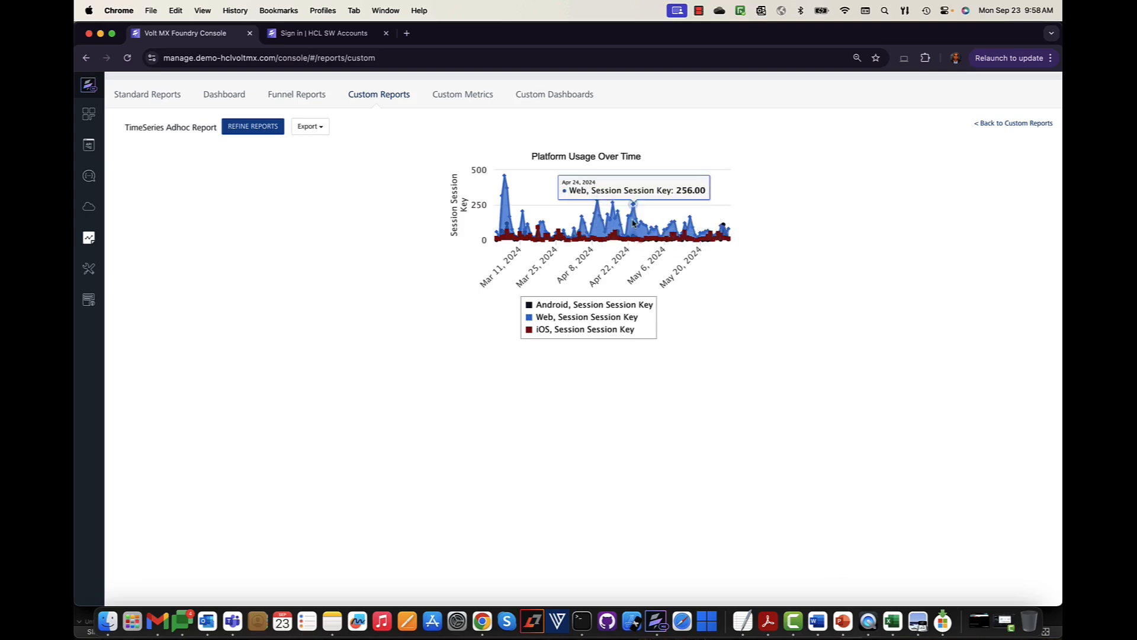
- Toggle the report chart's legend so only the Web series remains visible
click(564, 318)
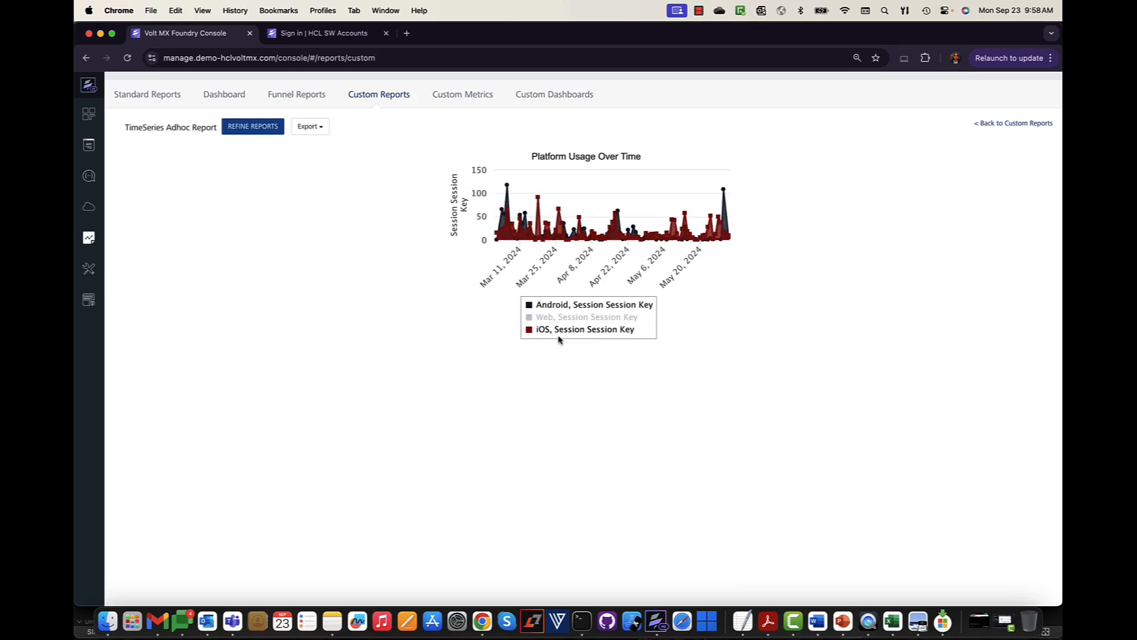
click(574, 331)
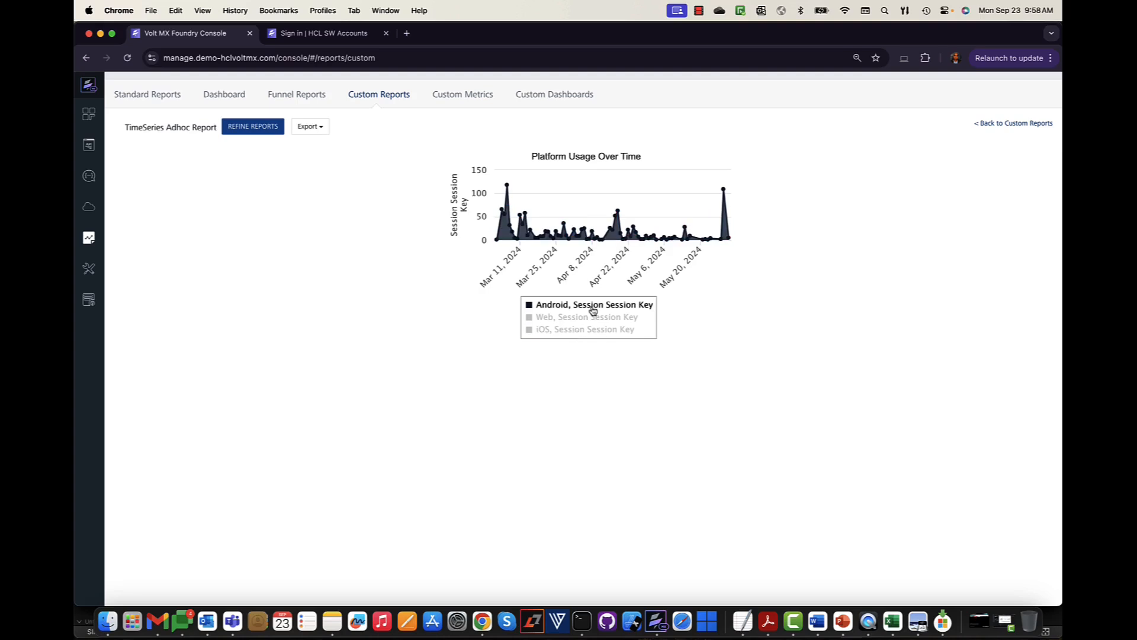
click(592, 309)
click(591, 309)
click(588, 307)
click(588, 319)
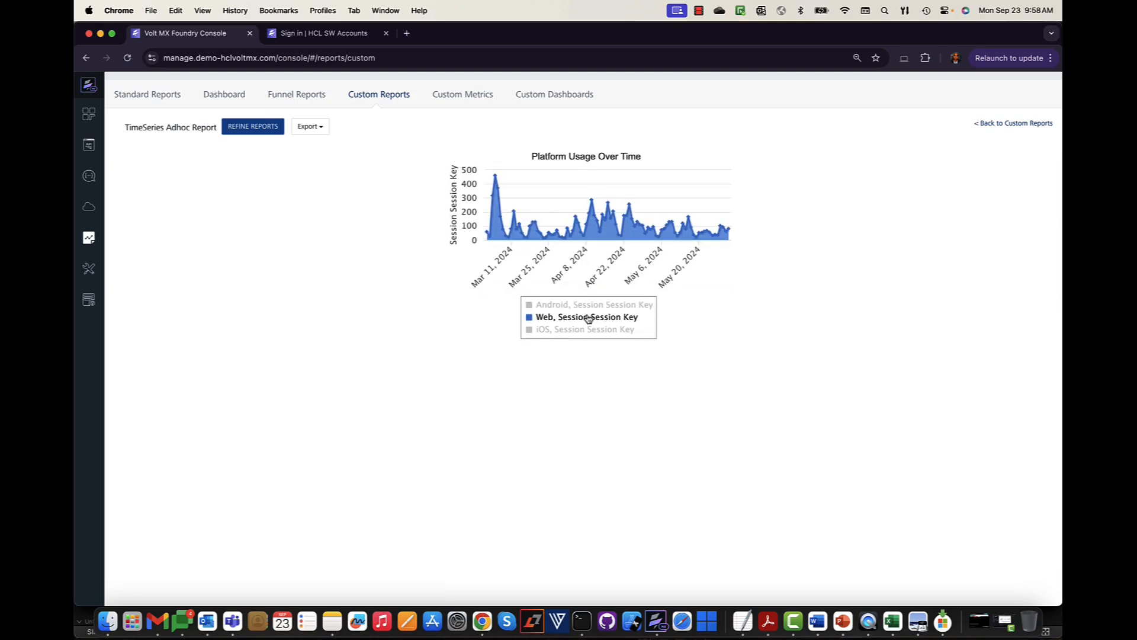
click(320, 132)
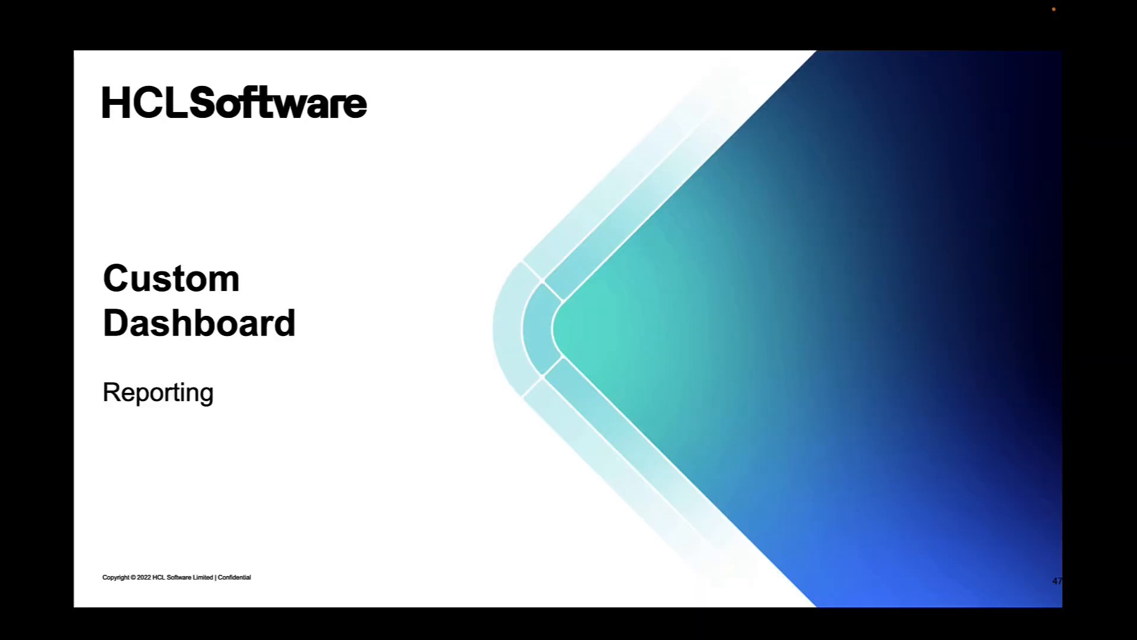
- Advance the slideshow two slides to the AcmeDashboard Custom Dashboard example
key(Right)
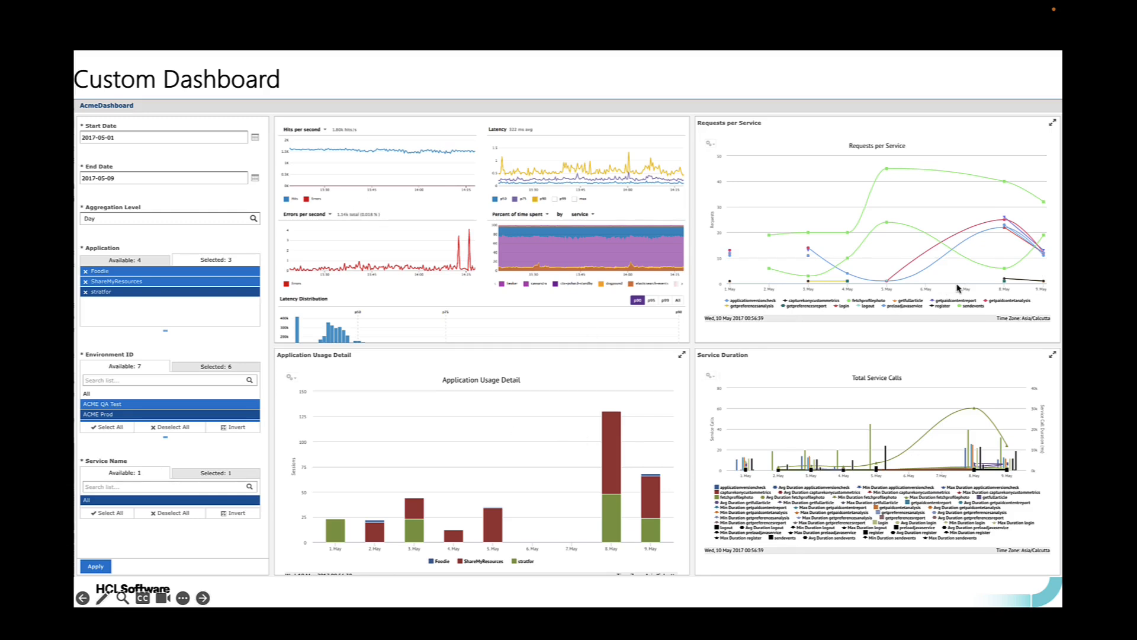
key(Right)
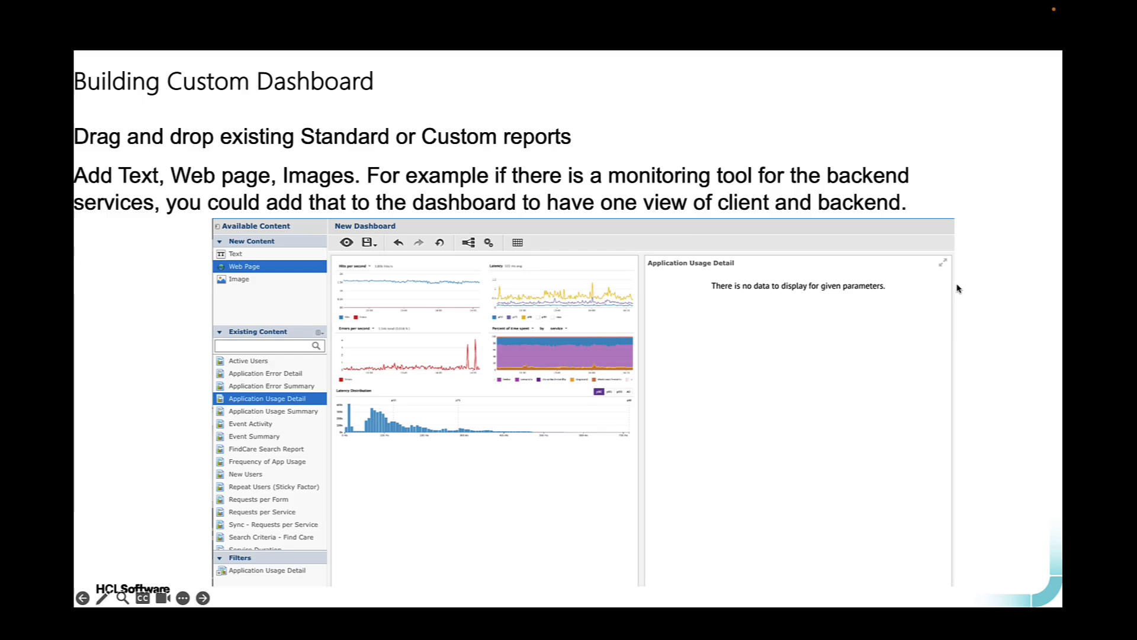